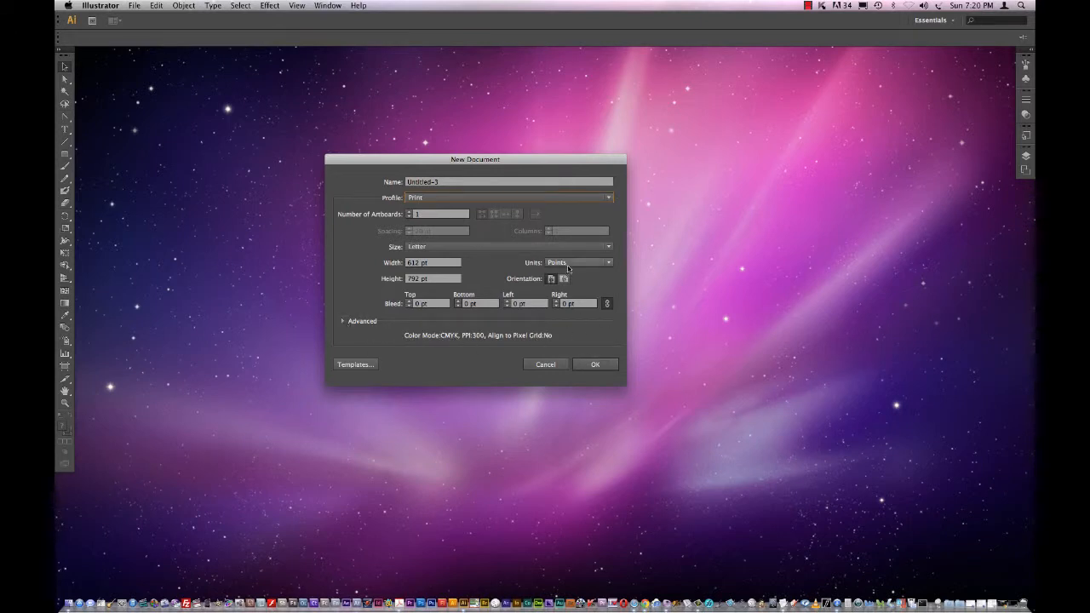
Step: Create a new A3 landscape print document with units set to millimeters
{"action": "left_click", "coordinate": [461, 247]}
{"action": "left_click", "coordinate": [465, 319]}
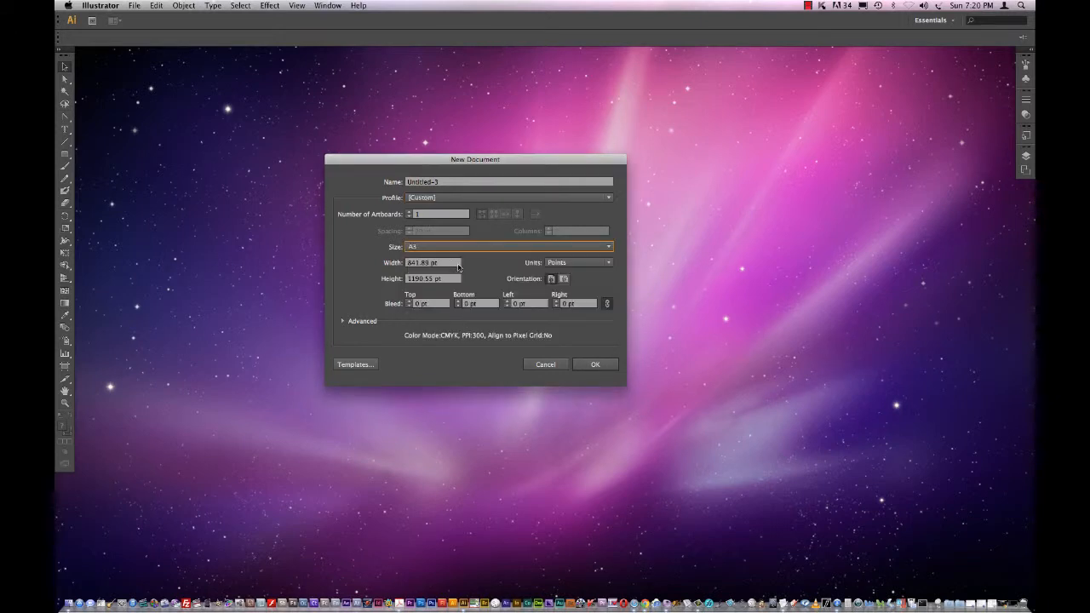
{"action": "left_click", "coordinate": [563, 279]}
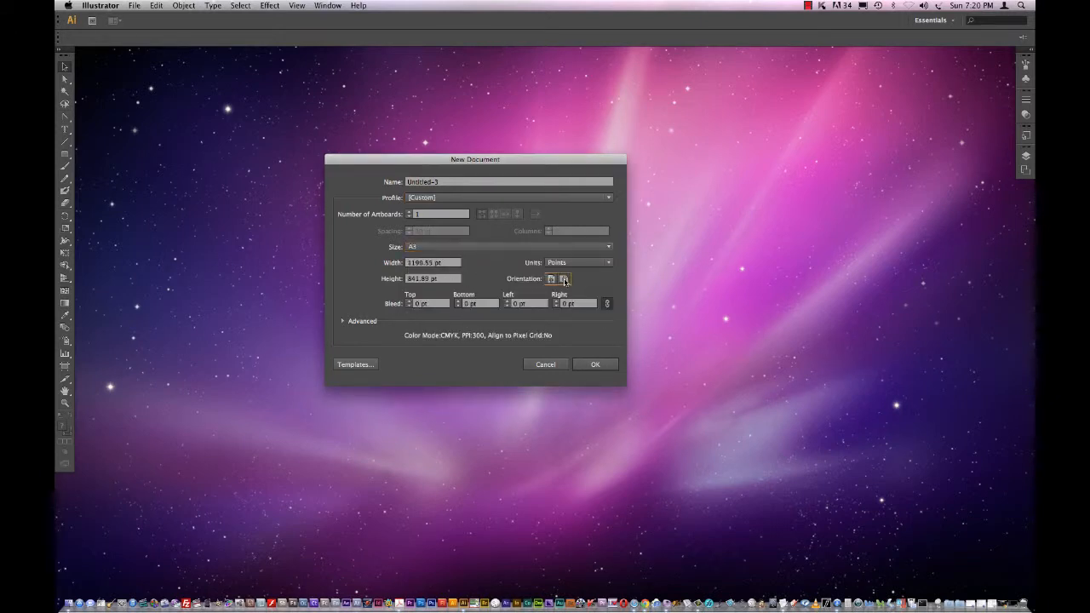
{"action": "left_click", "coordinate": [579, 262]}
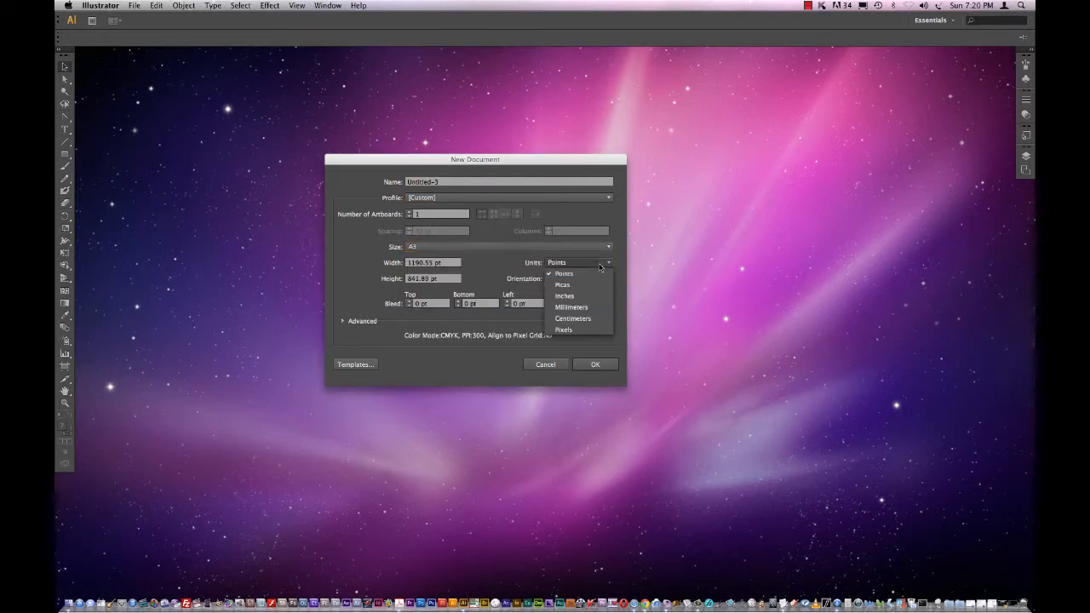
{"action": "left_click", "coordinate": [587, 310]}
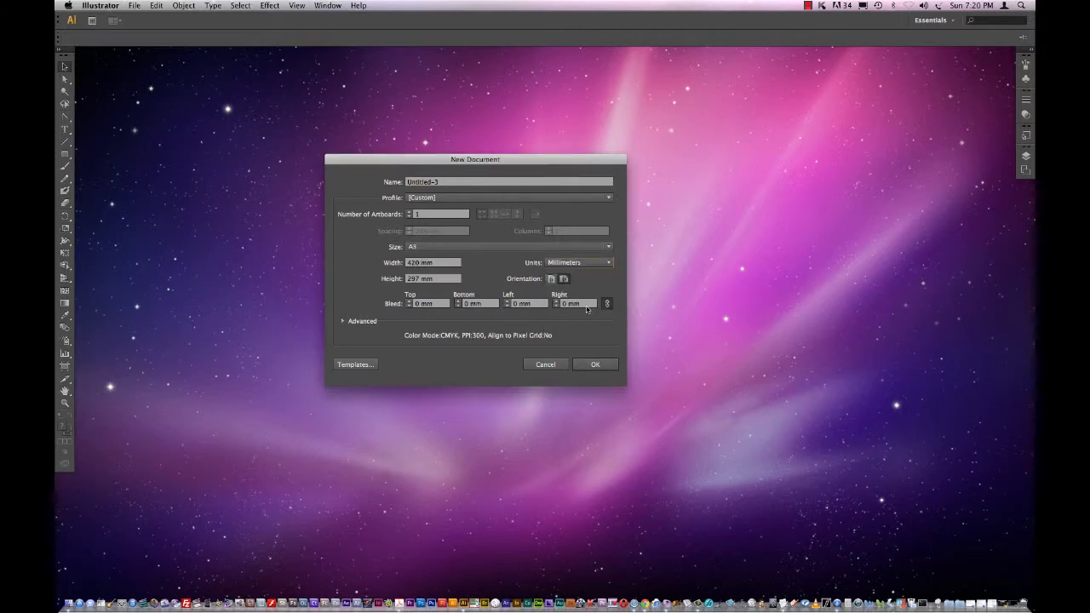
{"action": "left_click", "coordinate": [595, 364]}
Step: Check which color mode the document uses
{"action": "left_click", "coordinate": [133, 5]}
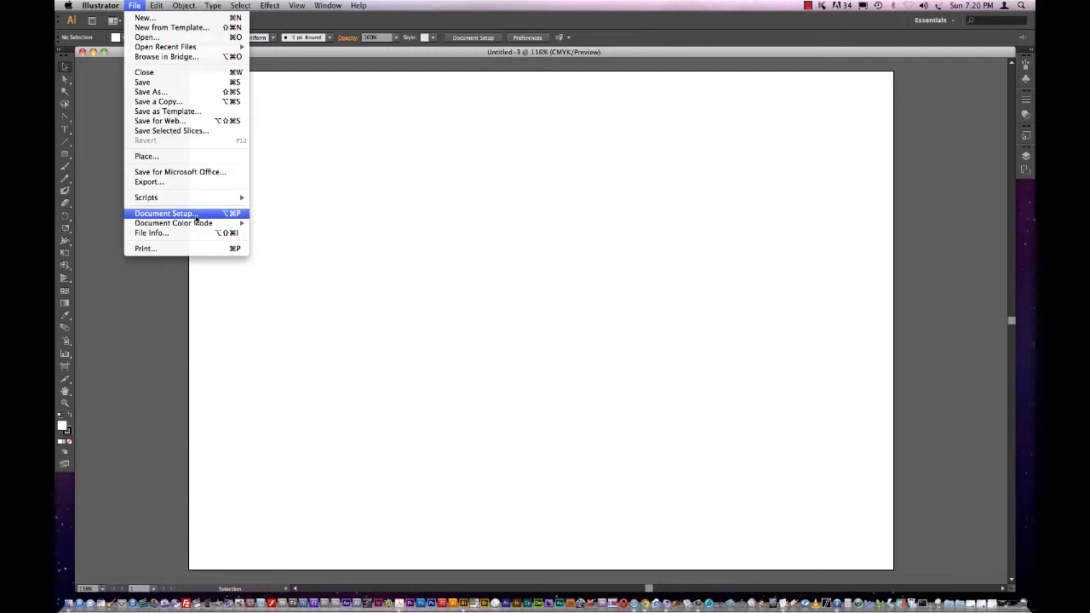
{"action": "mouse_move", "coordinate": [195, 225]}
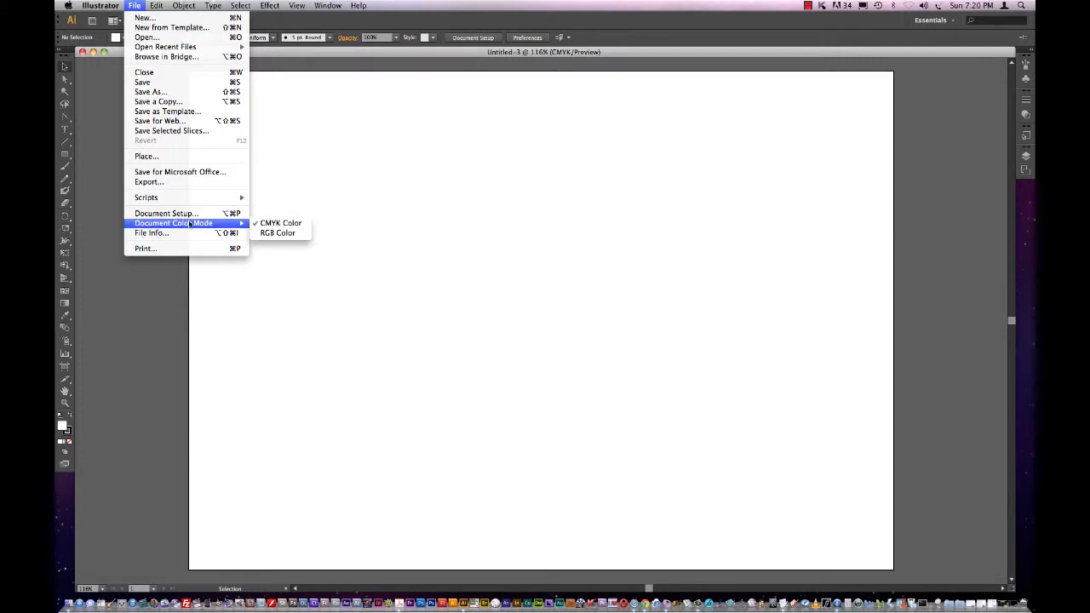
{"action": "left_click", "coordinate": [752, 186]}
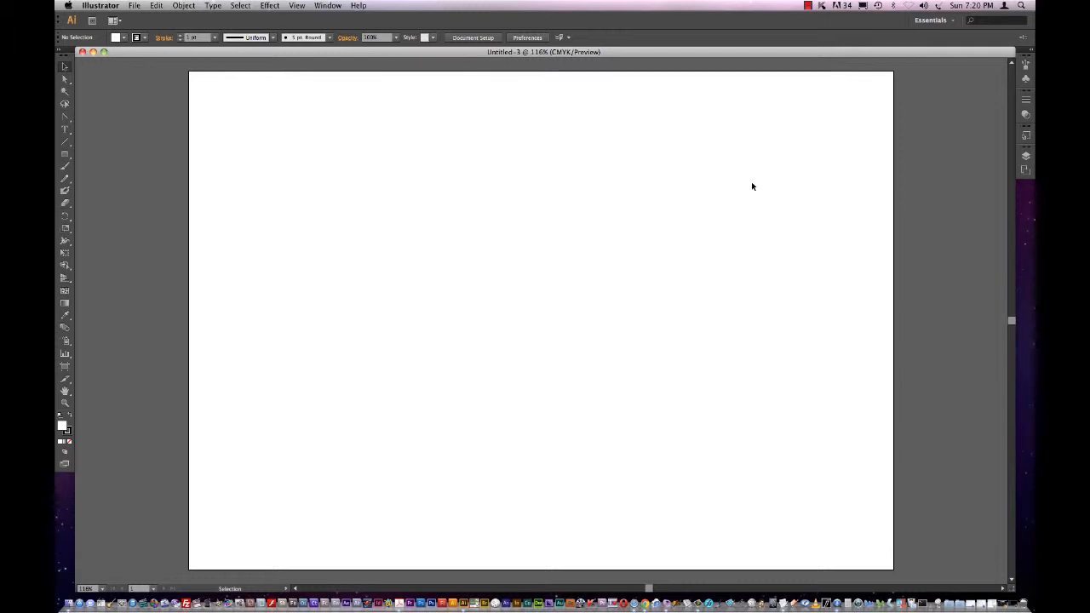
Step: Examine the swatches available for the fill and stroke colors
{"action": "left_click", "coordinate": [124, 40]}
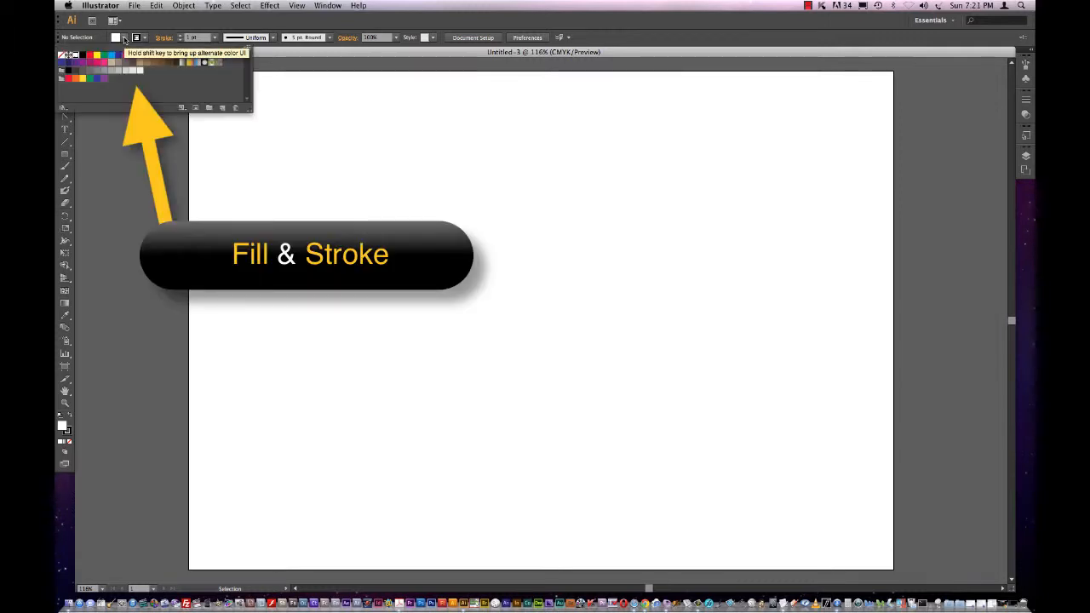
{"action": "left_click", "coordinate": [145, 40]}
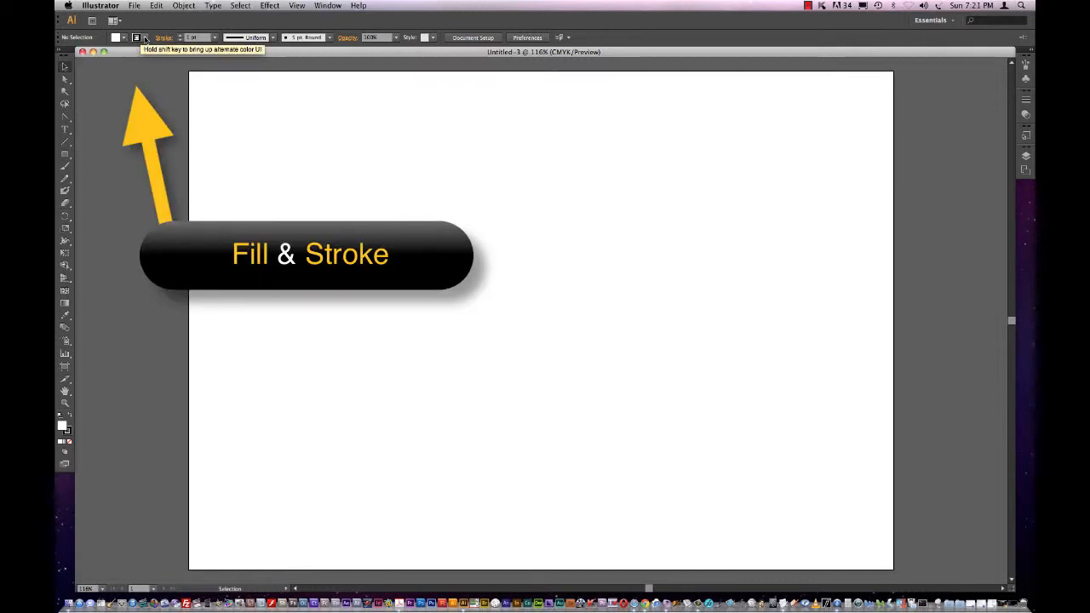
{"action": "left_click", "coordinate": [124, 39]}
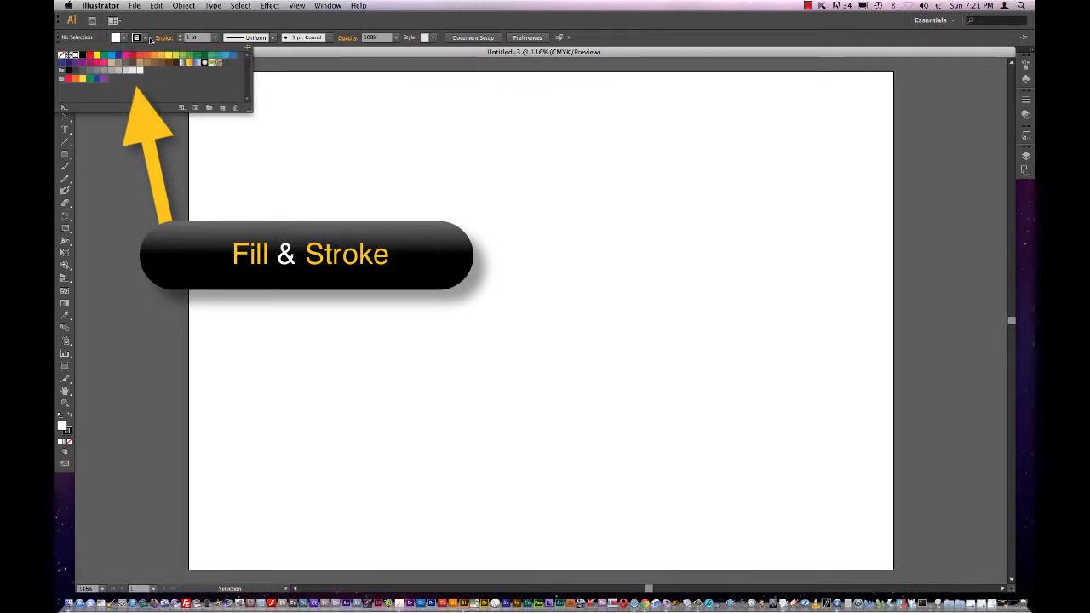
{"action": "left_click", "coordinate": [145, 40]}
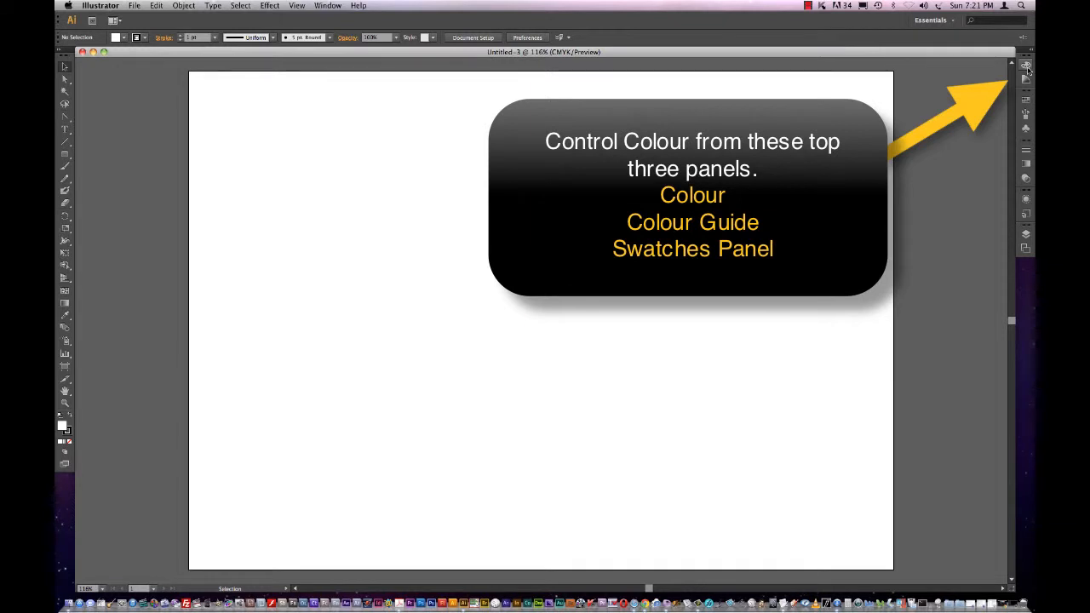
Step: Undock the Color, Color Guide and Swatches panels and float them together over the artboard
{"action": "left_click", "coordinate": [1028, 69]}
{"action": "left_click_drag", "start_coordinate": [873, 57], "coordinate": [694, 95]}
{"action": "left_click", "coordinate": [1025, 67]}
{"action": "left_click_drag", "start_coordinate": [960, 58], "coordinate": [737, 195]}
{"action": "left_click_drag", "start_coordinate": [785, 253], "coordinate": [816, 255]}
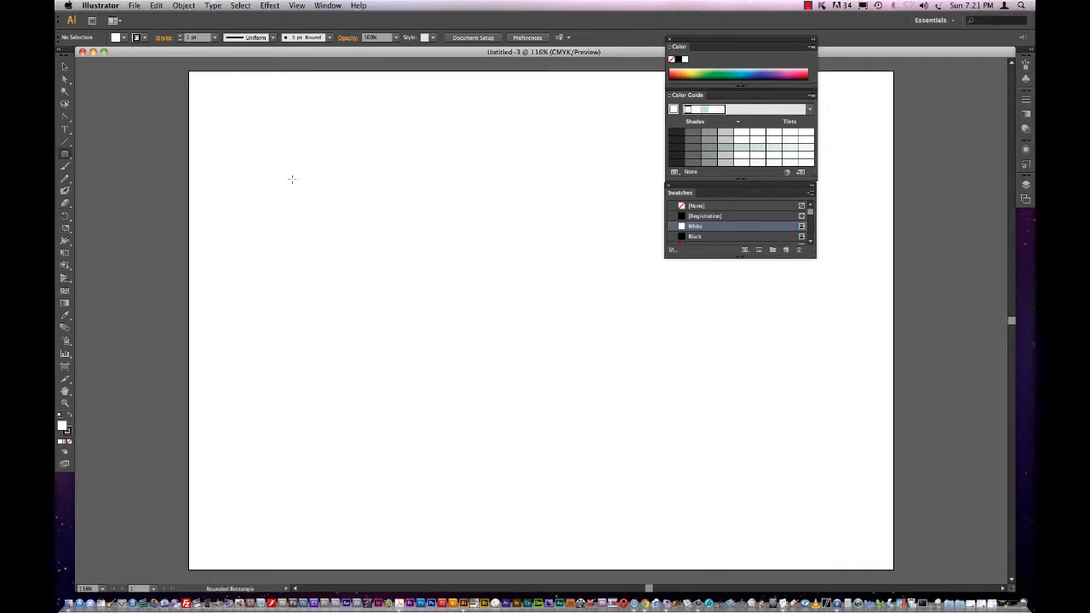
Step: Draw a rounded rectangle about 178 mm wide on the artboard and fill it with CMYK Red
{"action": "left_click_drag", "start_coordinate": [276, 143], "coordinate": [576, 450]}
{"action": "left_click", "coordinate": [65, 66]}
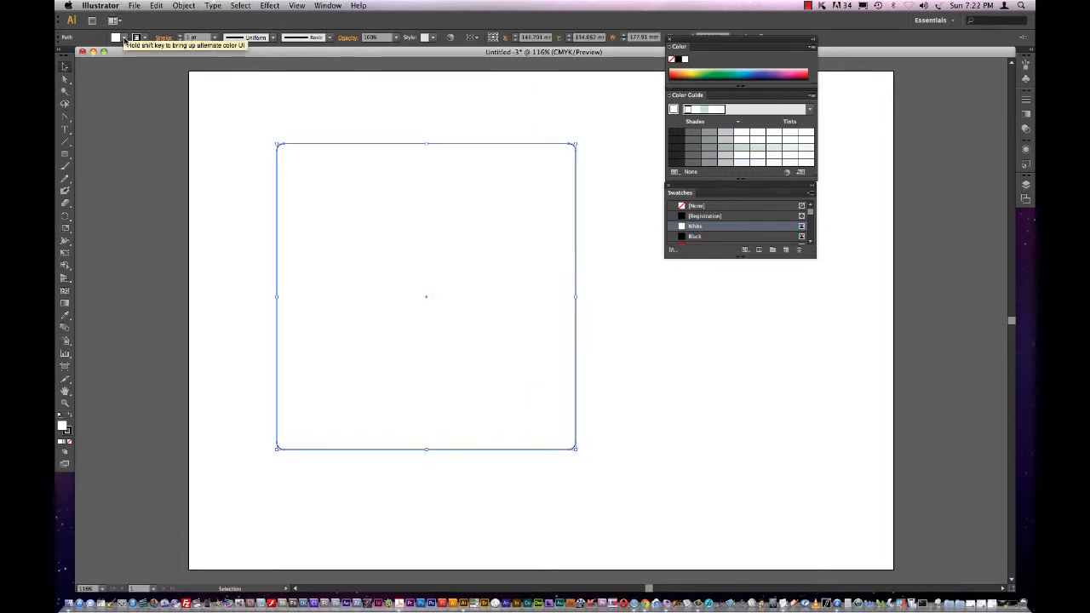
{"action": "left_click", "coordinate": [124, 39]}
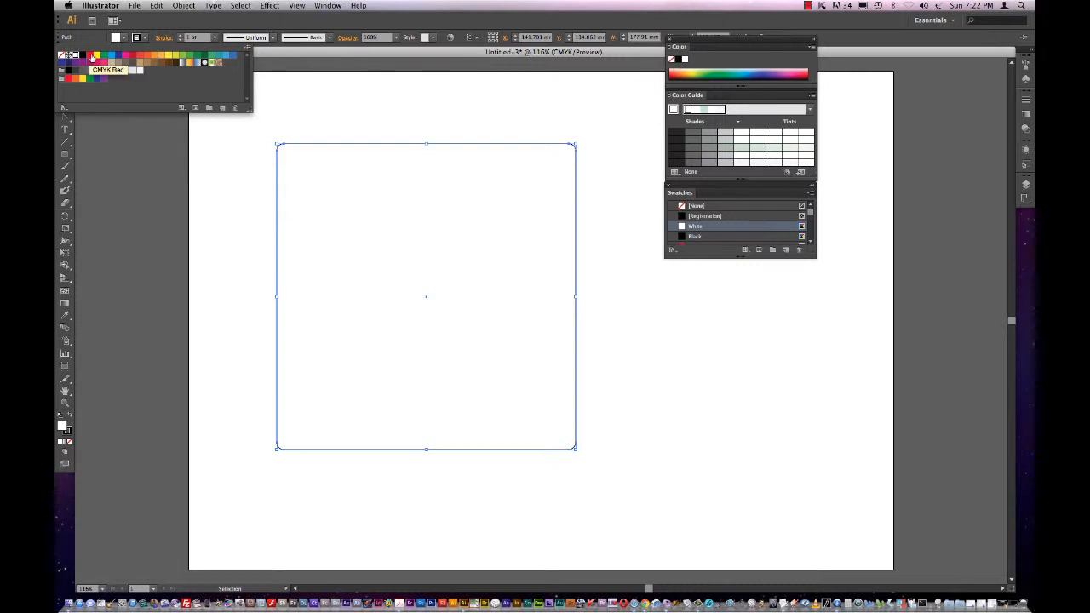
{"action": "left_click", "coordinate": [89, 56]}
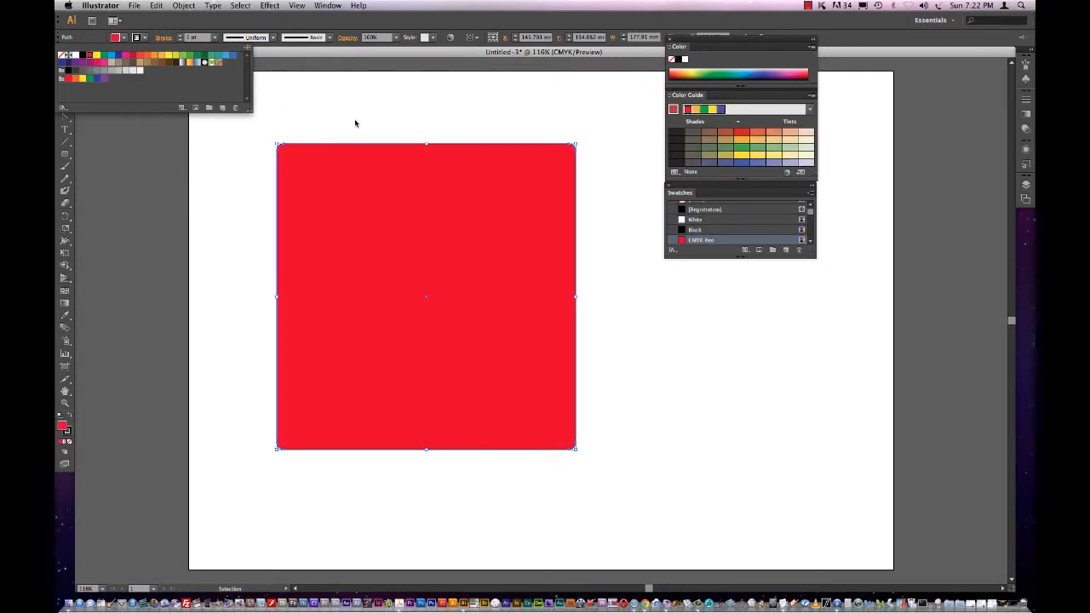
{"action": "left_click", "coordinate": [590, 235]}
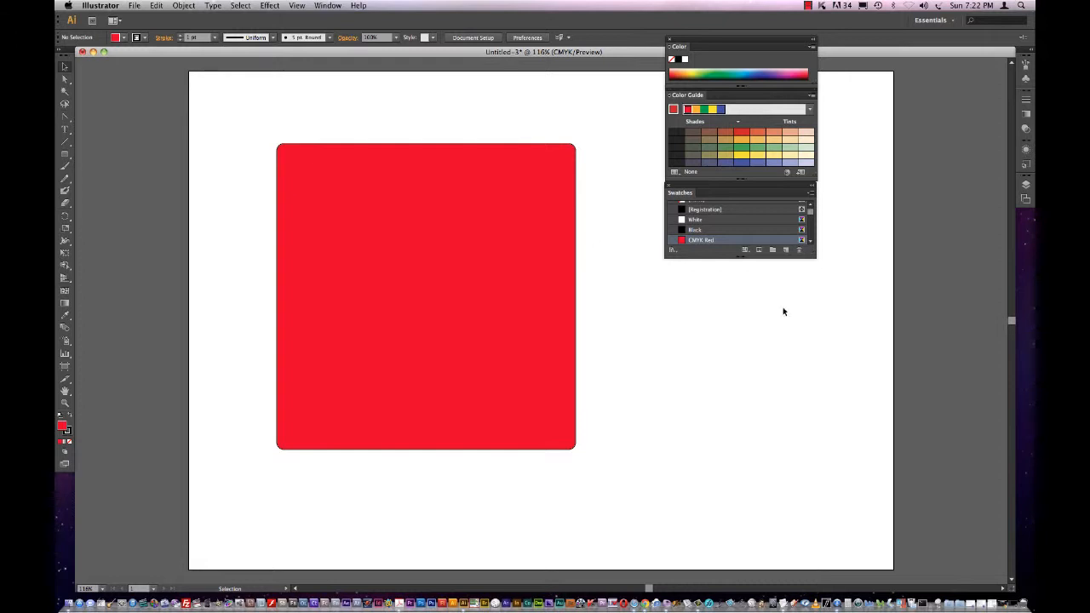
Step: Give the red rounded rectangle a CMYK Cyan stroke
{"action": "left_click", "coordinate": [543, 200]}
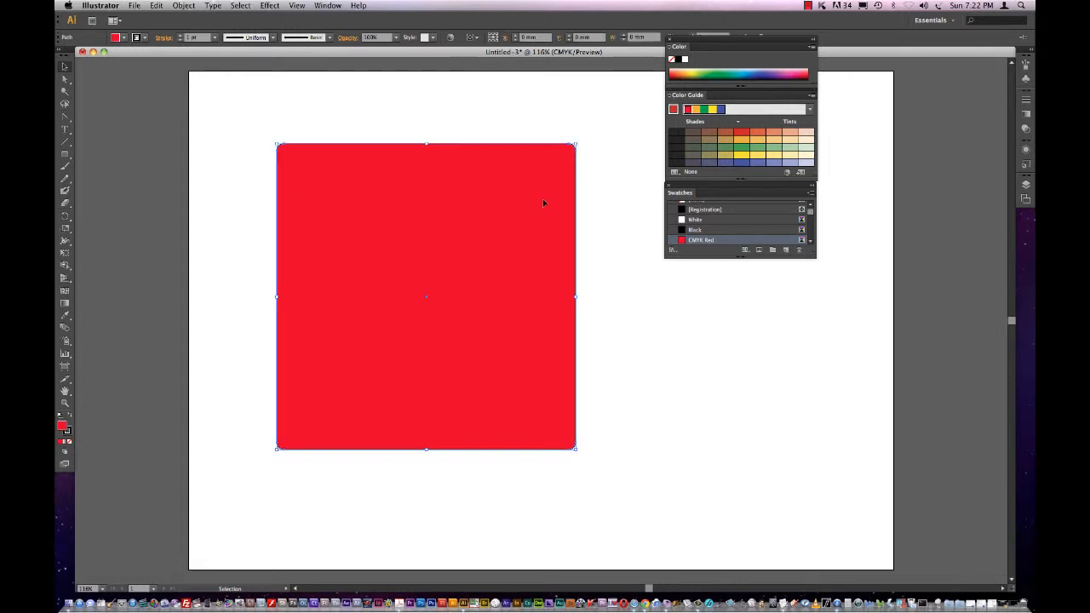
{"action": "left_click", "coordinate": [145, 38]}
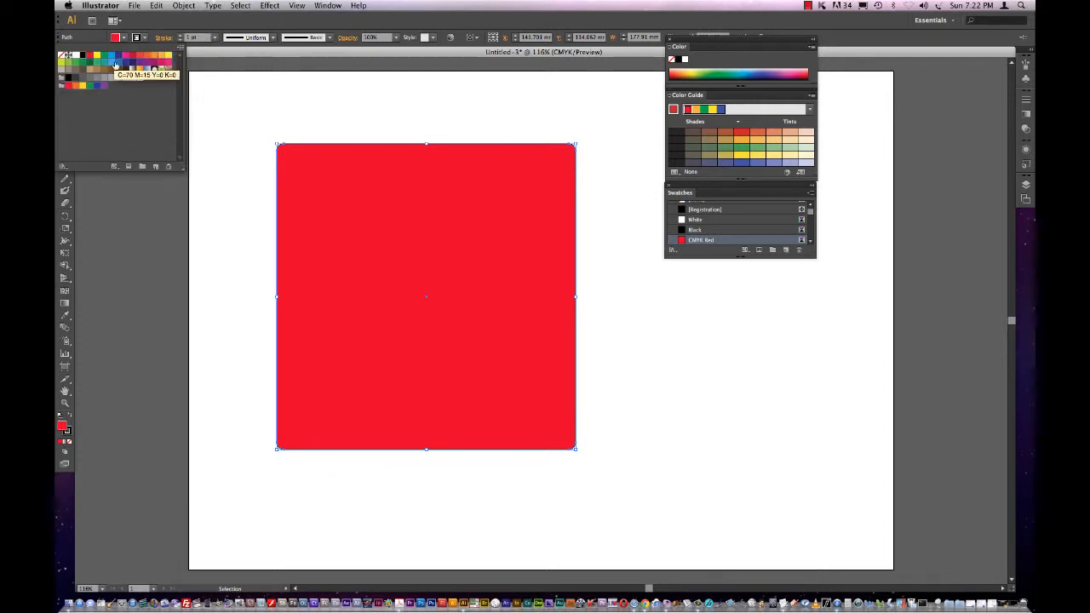
{"action": "left_click", "coordinate": [146, 40]}
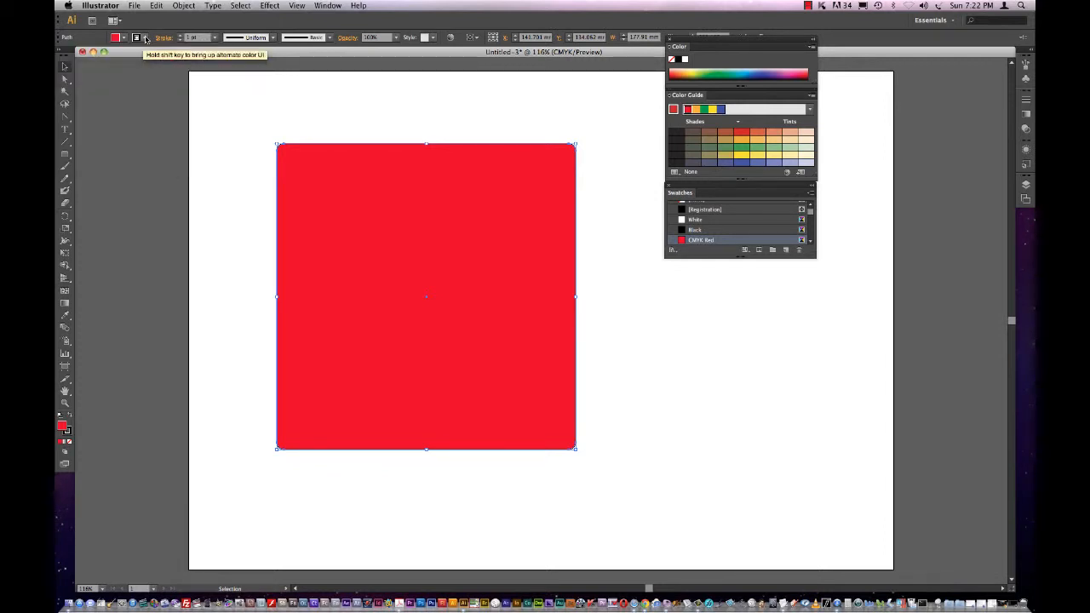
{"action": "left_click", "coordinate": [146, 39]}
{"action": "left_click", "coordinate": [121, 56]}
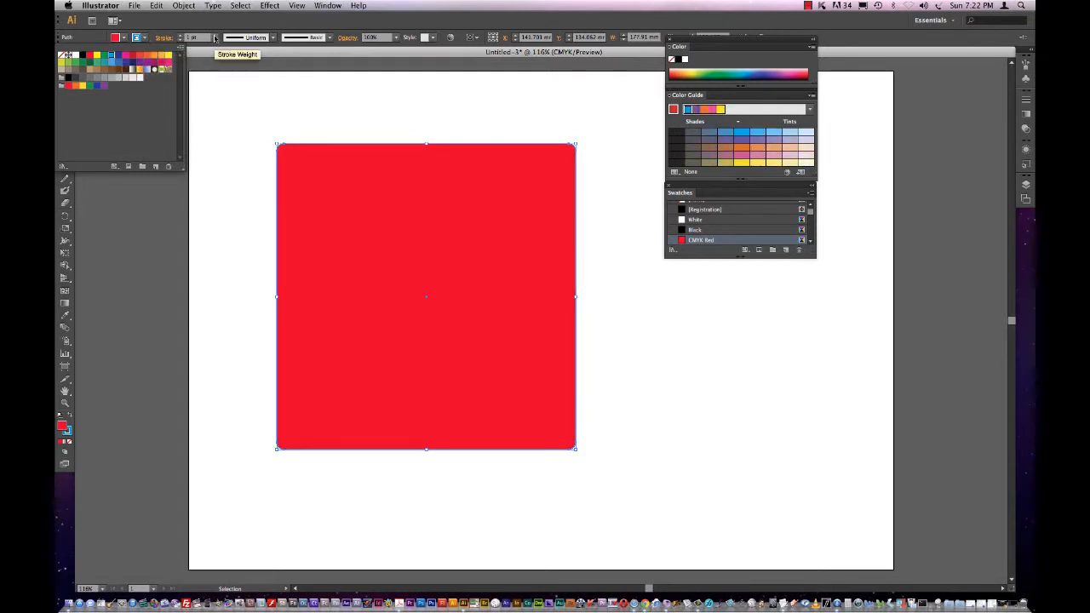
Step: Try stroke weights of 6 pt and 10 pt on the rounded rectangle and delete the shape
{"action": "left_click", "coordinate": [215, 38]}
{"action": "left_click", "coordinate": [215, 38]}
{"action": "left_click", "coordinate": [220, 143]}
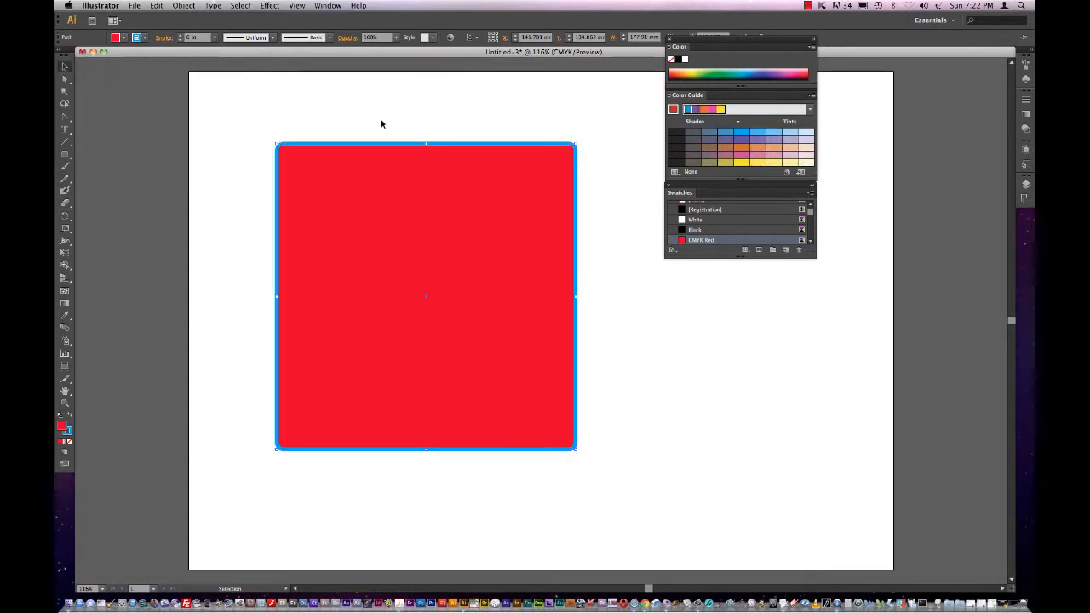
{"action": "left_click", "coordinate": [302, 110]}
{"action": "left_click", "coordinate": [523, 320]}
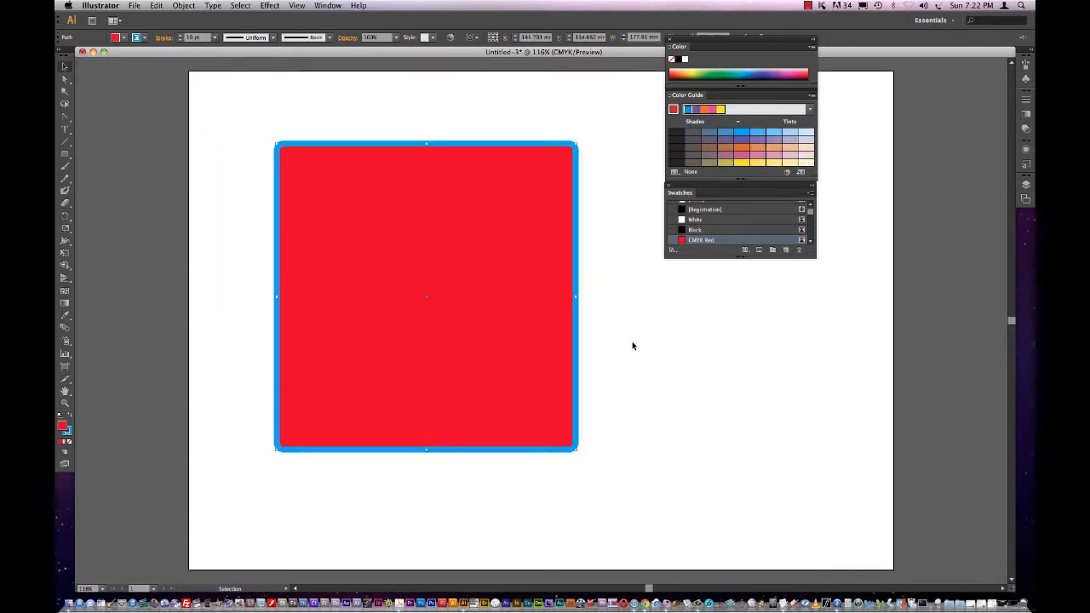
{"action": "key", "text": "Delete"}
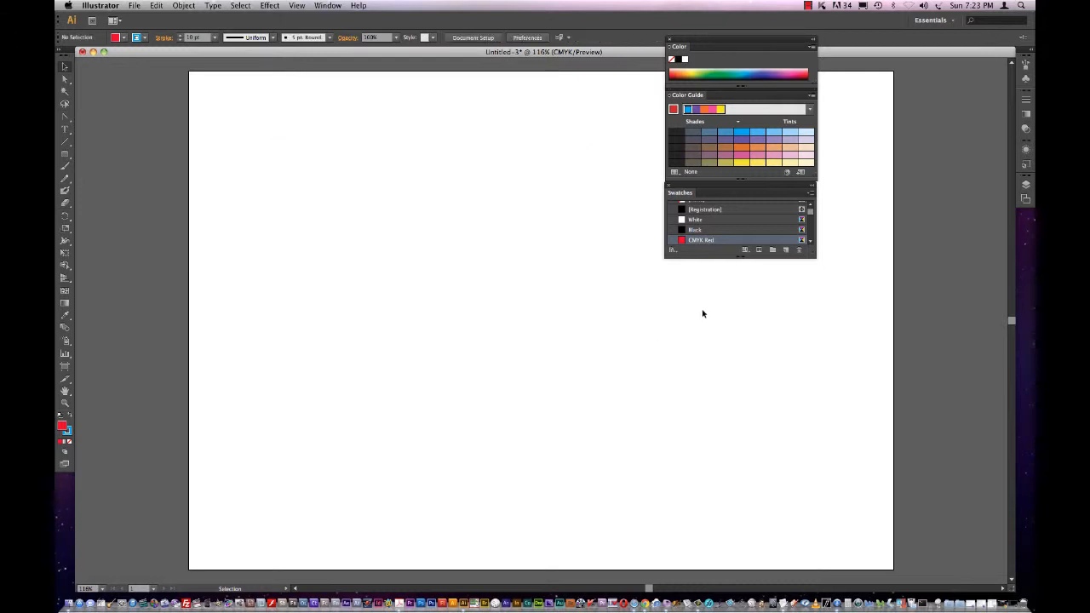
Step: Separate the Color Guide panel from the Color panel and close both of them
{"action": "left_click_drag", "start_coordinate": [687, 95], "coordinate": [494, 84]}
{"action": "left_click", "coordinate": [671, 40]}
{"action": "left_click", "coordinate": [477, 78]}
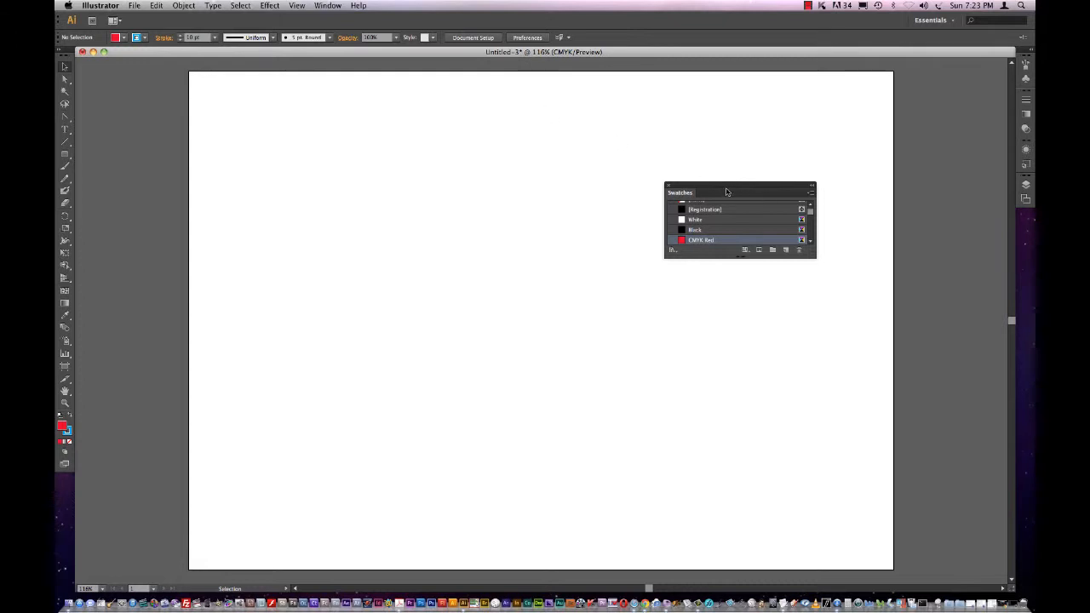
Step: Reposition the Swatches panel and enlarge it to show a long list of swatches
{"action": "left_click_drag", "start_coordinate": [729, 190], "coordinate": [685, 80]}
{"action": "left_click_drag", "start_coordinate": [769, 142], "coordinate": [762, 298]}
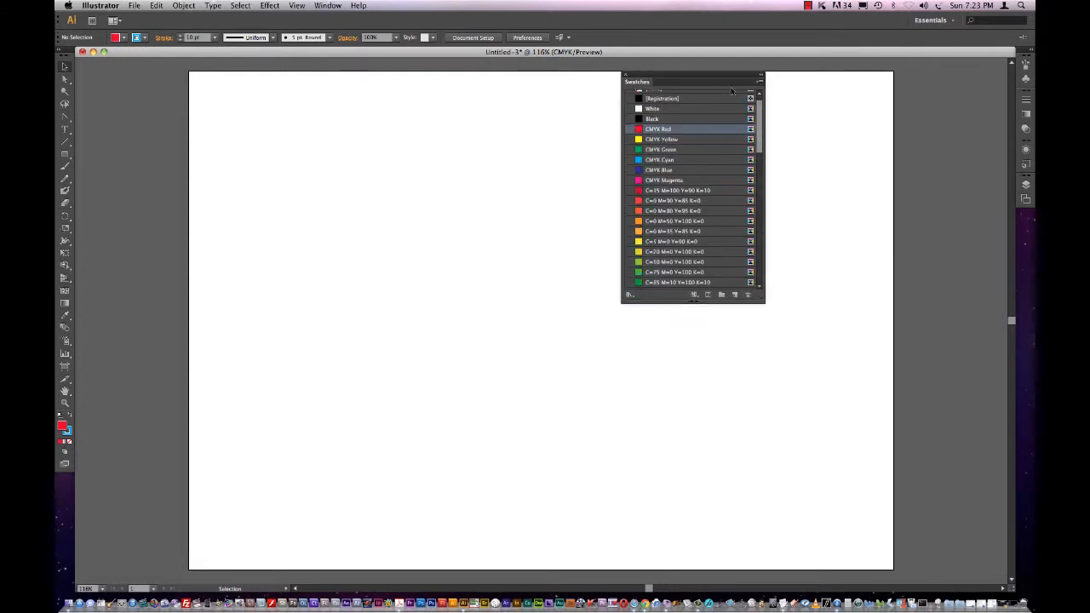
{"action": "left_click_drag", "start_coordinate": [729, 81], "coordinate": [726, 119]}
{"action": "left_click_drag", "start_coordinate": [762, 341], "coordinate": [785, 509]}
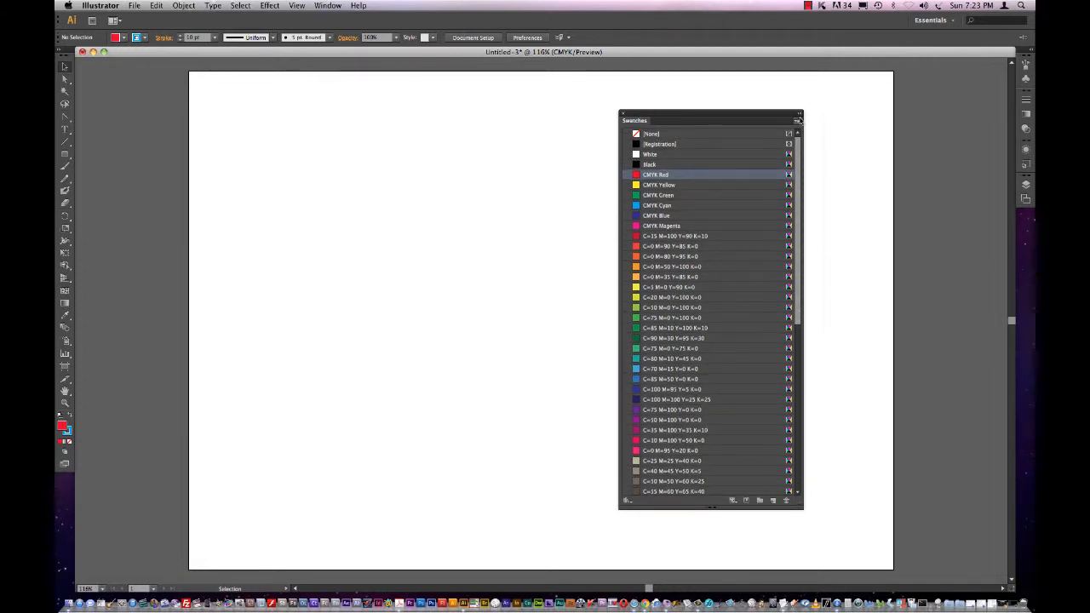
Step: Select all unused swatches and delete them from the document
{"action": "left_click", "coordinate": [797, 122]}
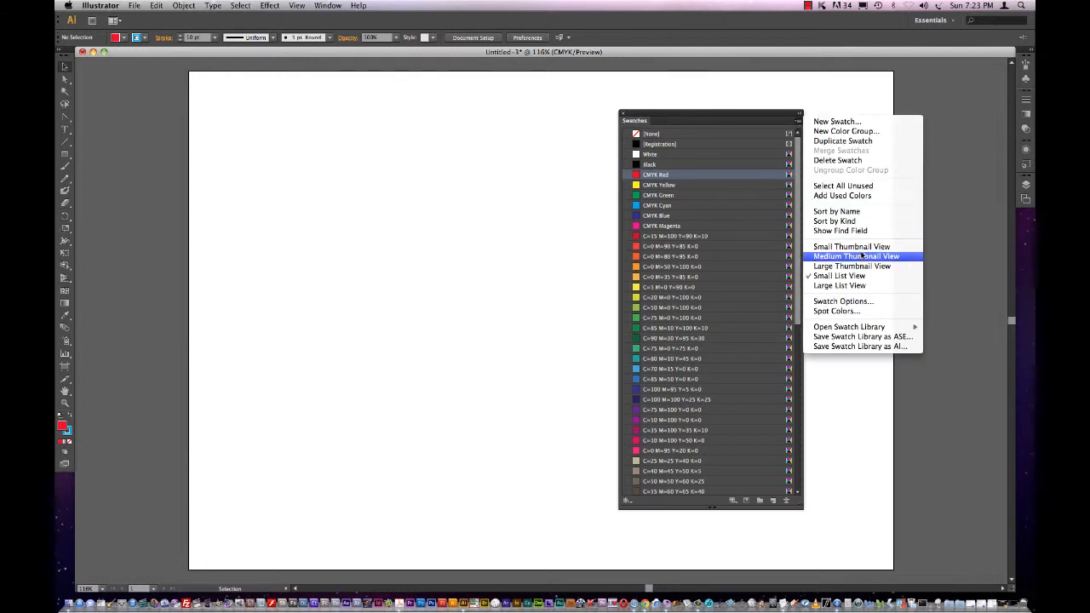
{"action": "left_click", "coordinate": [866, 189]}
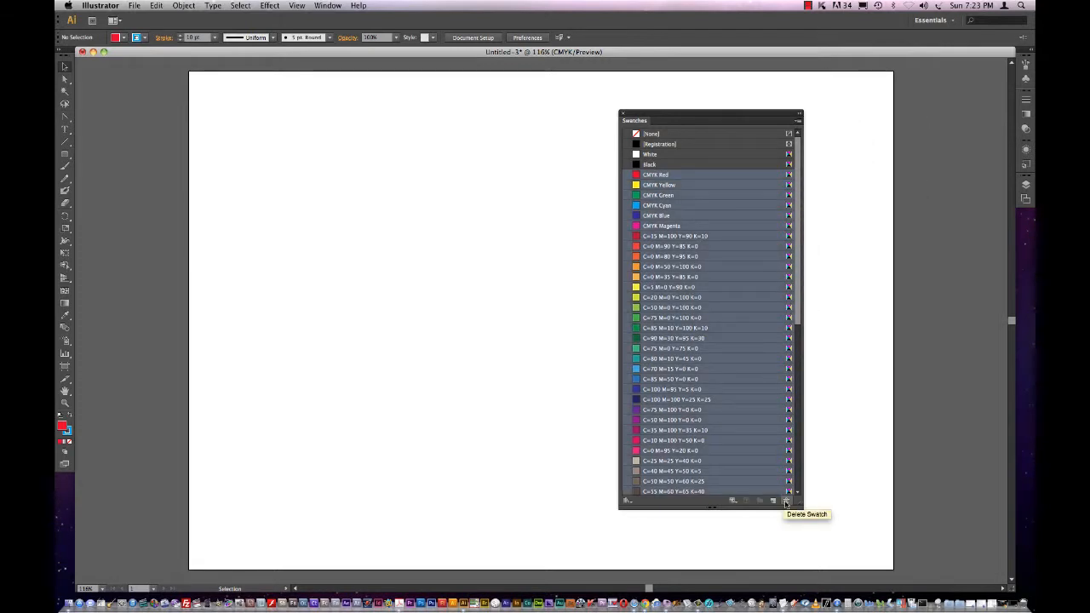
{"action": "left_click", "coordinate": [785, 503]}
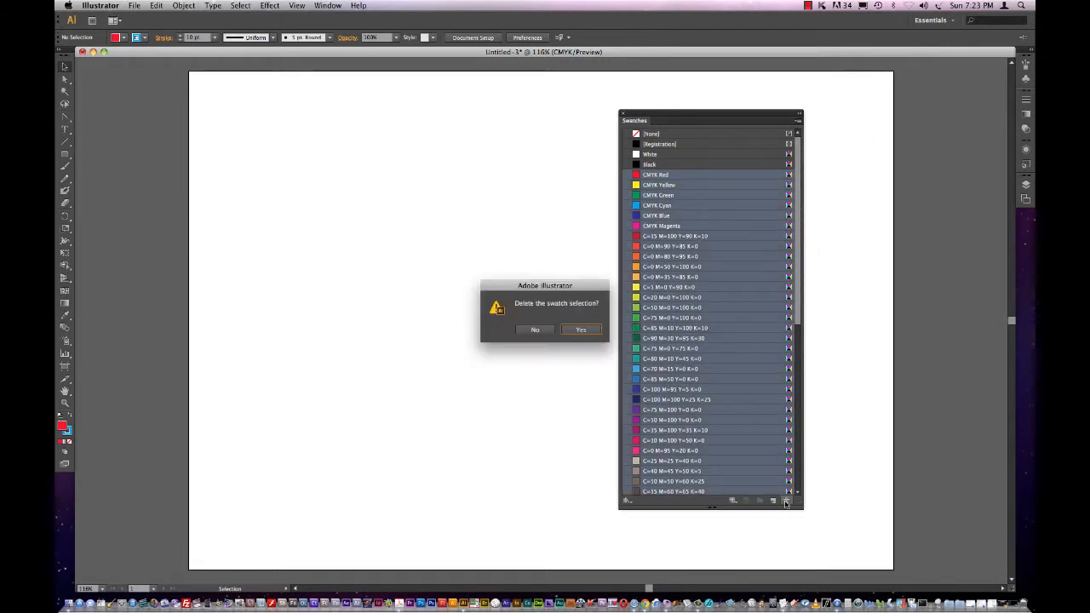
{"action": "left_click", "coordinate": [580, 330]}
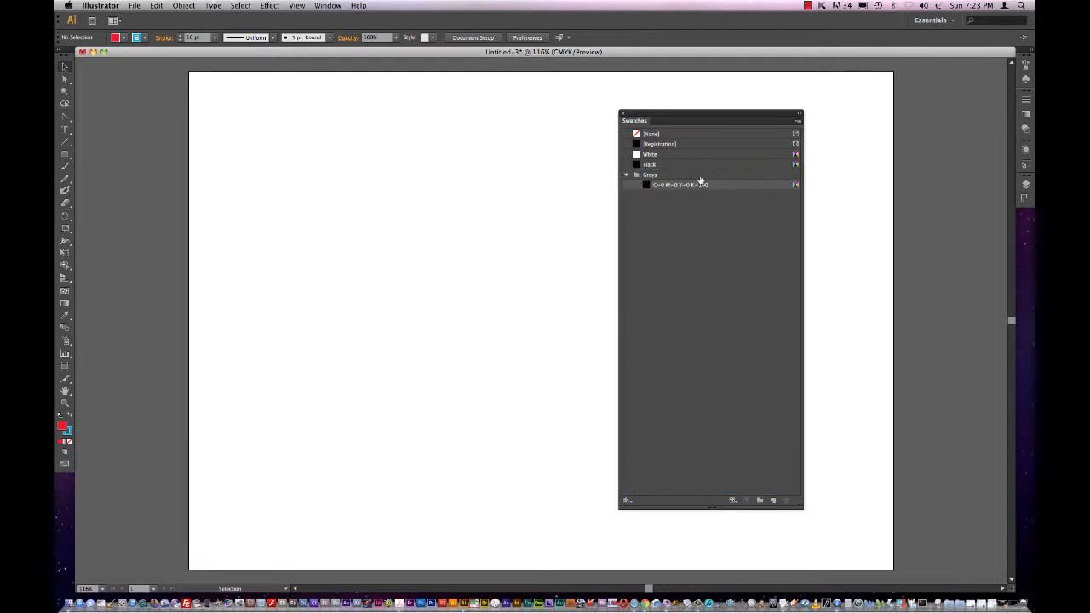
Step: Collapse the Grays color group, and move and shorten the Swatches panel near the artboard's upper right corner
{"action": "left_click", "coordinate": [629, 176]}
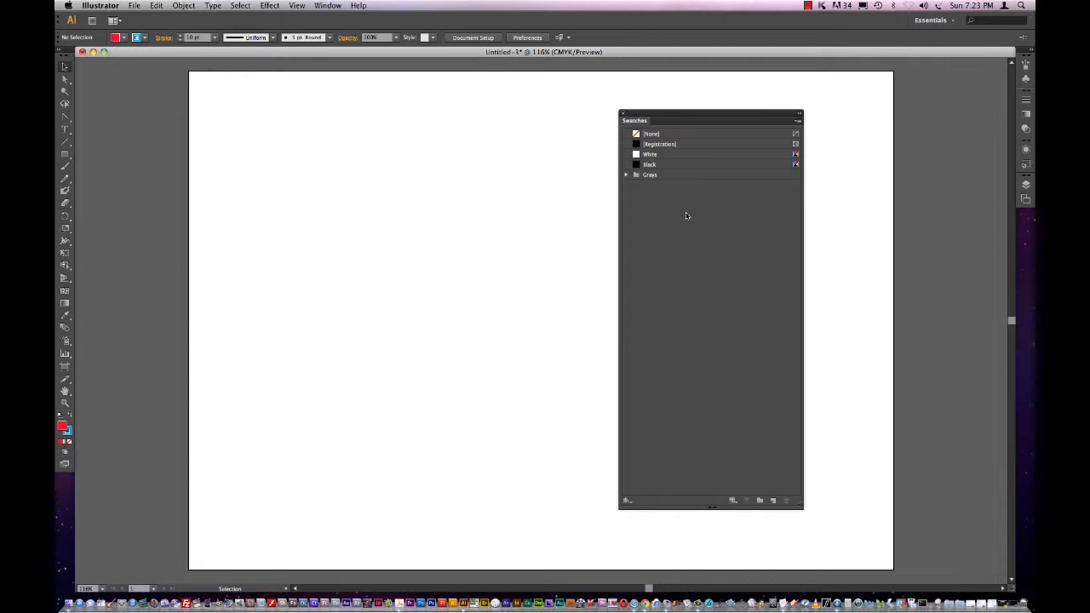
{"action": "left_click_drag", "start_coordinate": [667, 115], "coordinate": [730, 76]}
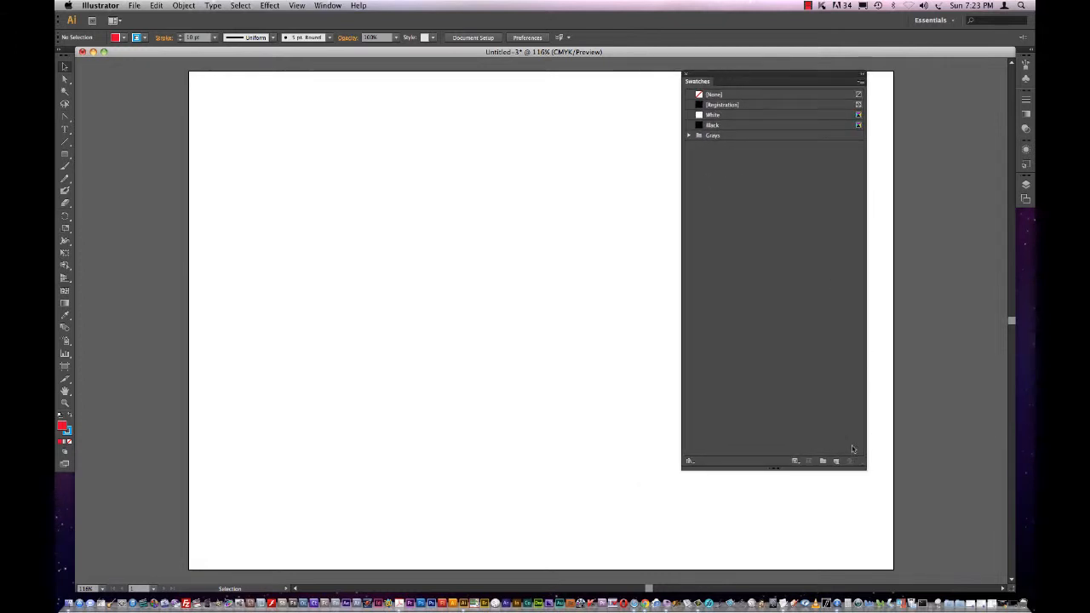
{"action": "left_click_drag", "start_coordinate": [860, 462], "coordinate": [854, 350]}
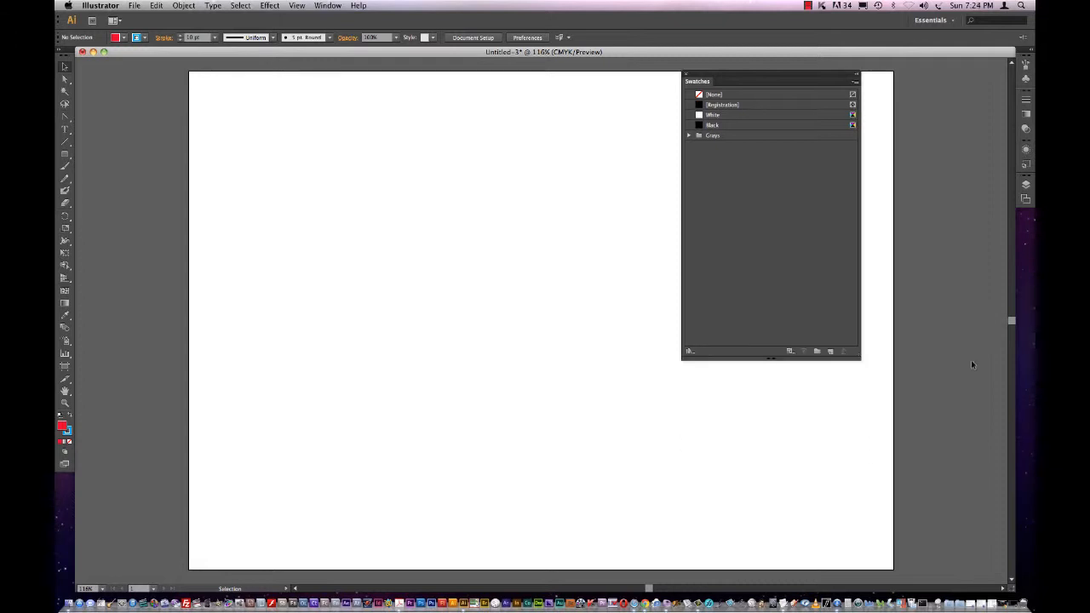
Step: Reopen the Color panel, place it beside the Swatches panel and expand it to show the CMYK sliders
{"action": "left_click", "coordinate": [335, 6]}
{"action": "left_click", "coordinate": [357, 178]}
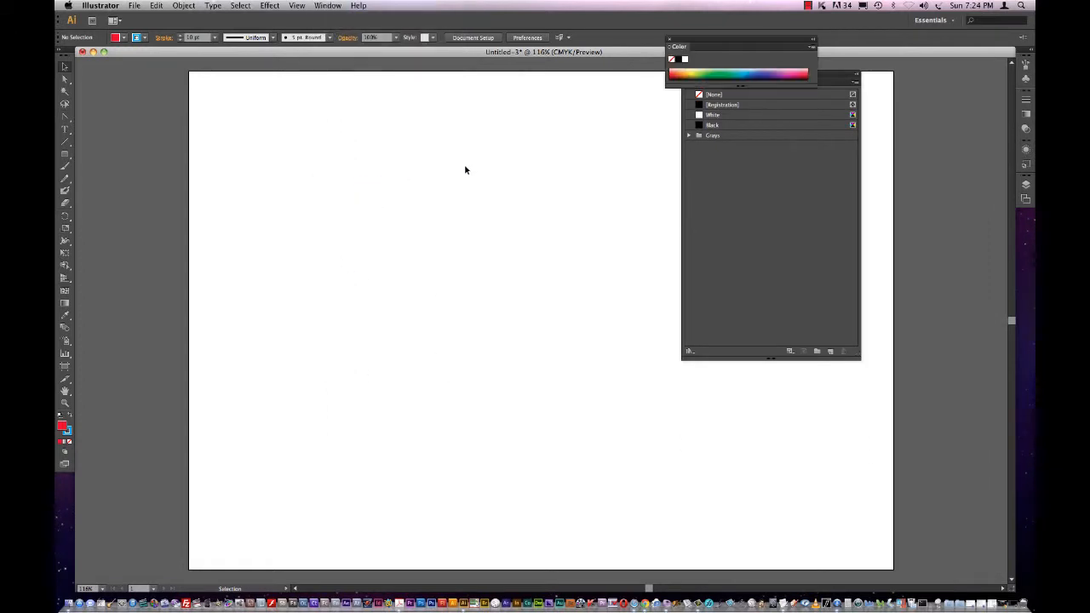
{"action": "left_click_drag", "start_coordinate": [815, 51], "coordinate": [621, 95]}
{"action": "left_click", "coordinate": [618, 92]}
{"action": "left_click", "coordinate": [658, 93]}
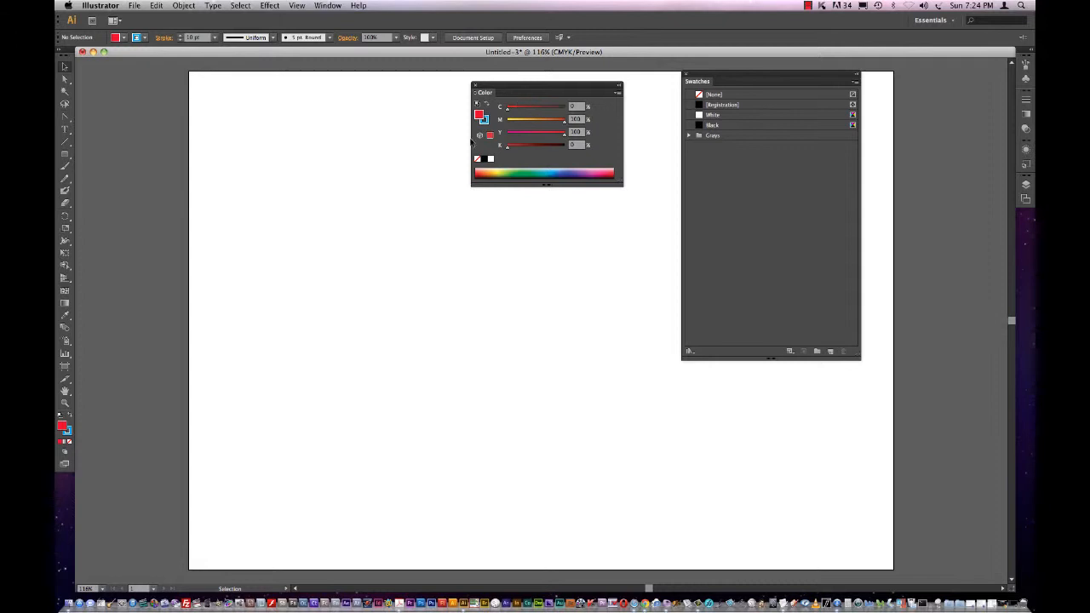
Step: Draw a cyan square about 83 mm wide without a stroke and duplicate it into a two-by-two grid with narrow gaps
{"action": "left_click", "coordinate": [64, 155]}
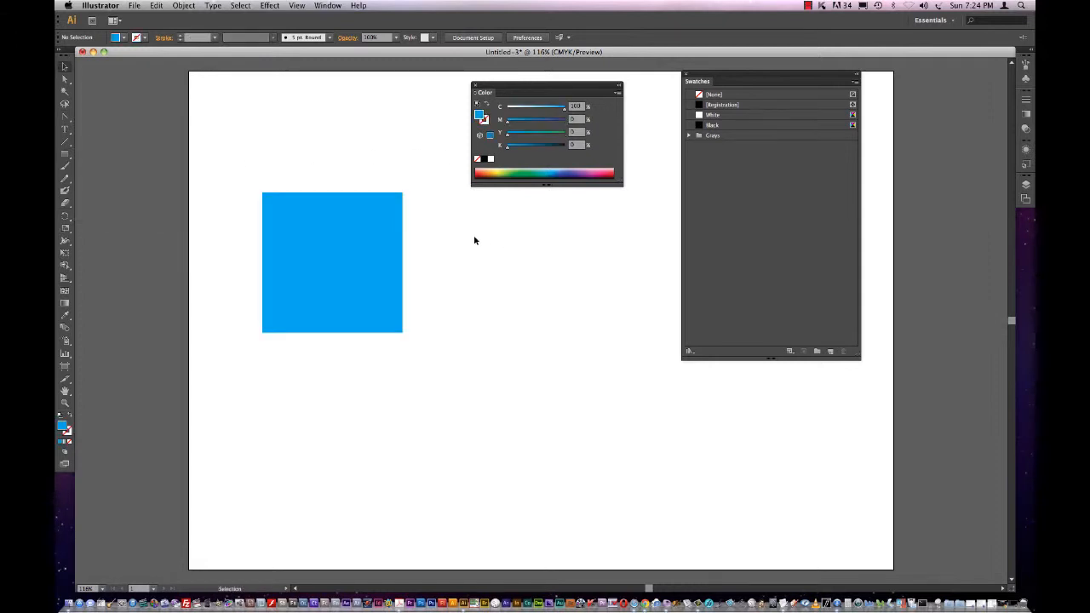
{"action": "left_click_drag", "start_coordinate": [381, 263], "coordinate": [501, 282]}
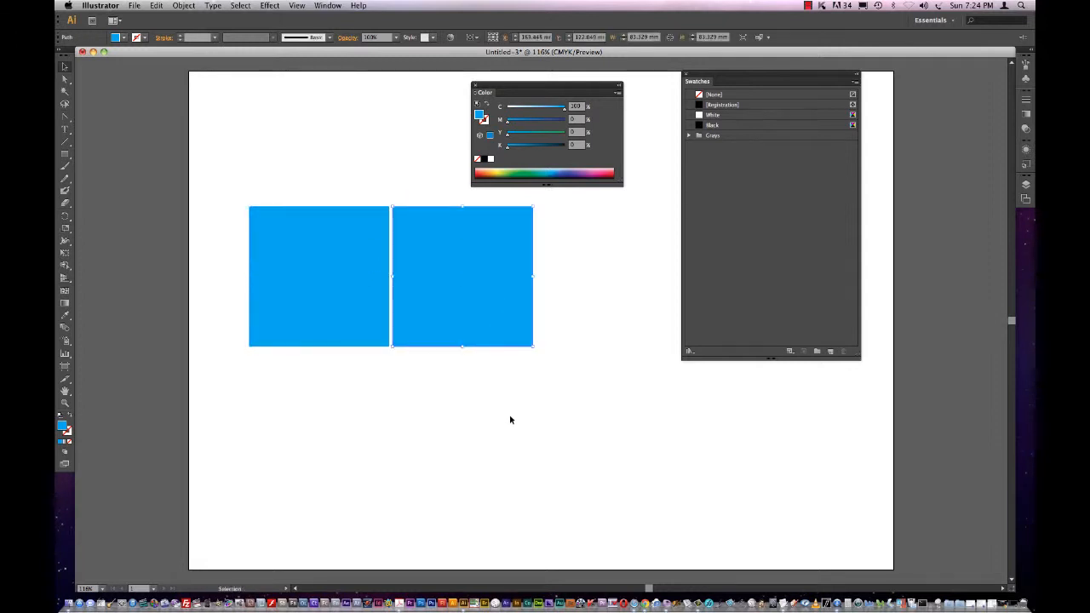
{"action": "left_click", "coordinate": [510, 416]}
{"action": "left_click_drag", "start_coordinate": [563, 252], "coordinate": [367, 327]}
{"action": "left_click_drag", "start_coordinate": [486, 253], "coordinate": [479, 397]}
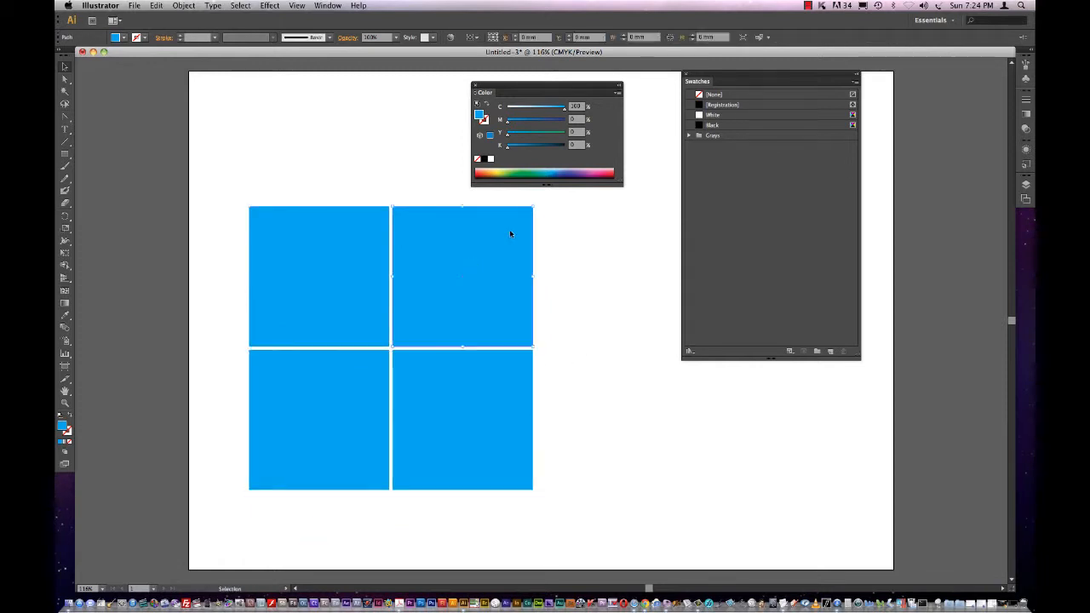
Step: Fill the upper-right square of the grid with 100% magenta only
{"action": "left_click", "coordinate": [383, 215]}
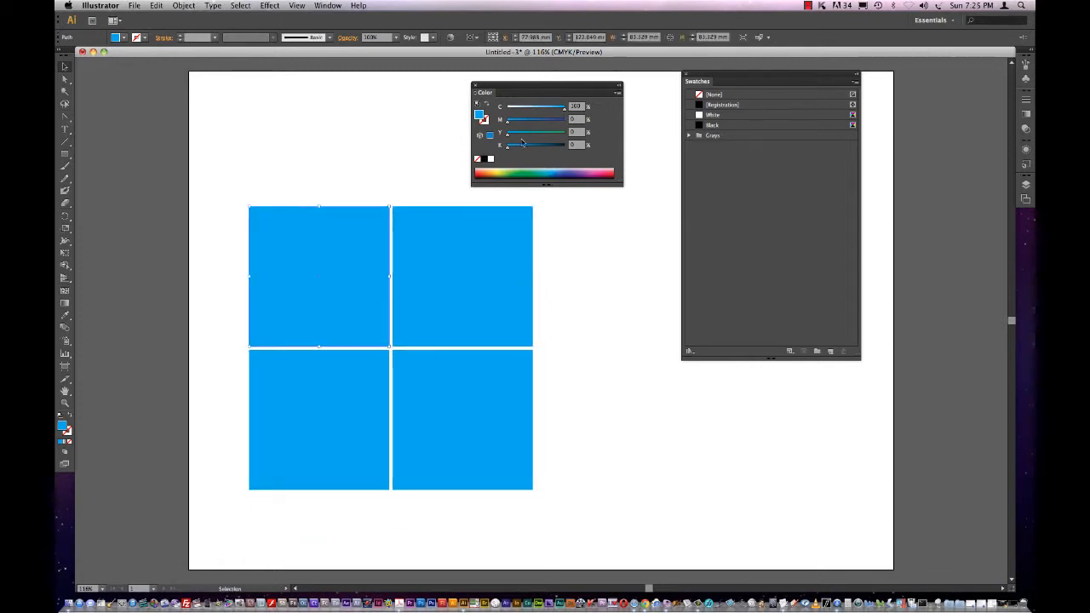
{"action": "left_click", "coordinate": [454, 215]}
{"action": "left_click", "coordinate": [491, 159]}
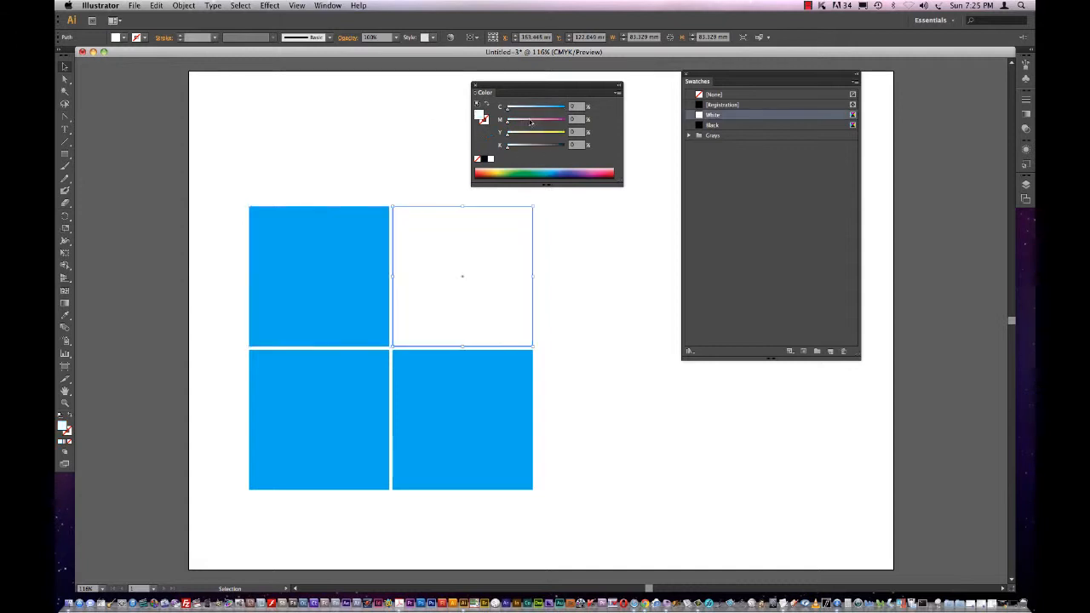
{"action": "left_click_drag", "start_coordinate": [508, 123], "coordinate": [584, 124]}
Step: Fill the lower-left square with 100% yellow and the lower-right square with 100% black
{"action": "left_click", "coordinate": [362, 379]}
{"action": "left_click", "coordinate": [490, 160]}
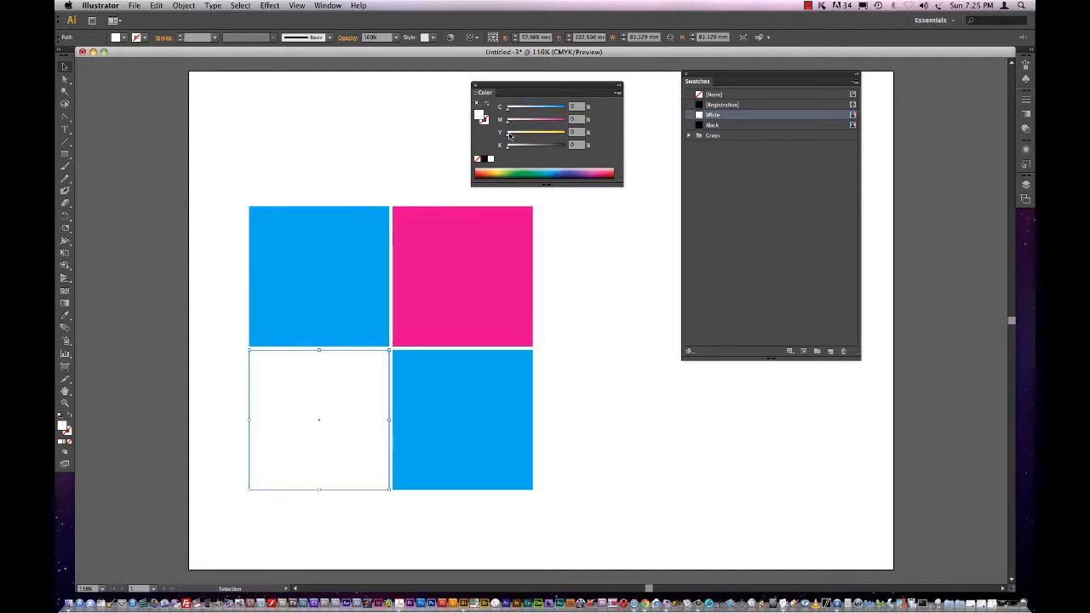
{"action": "left_click_drag", "start_coordinate": [508, 135], "coordinate": [569, 145]}
{"action": "left_click", "coordinate": [473, 379]}
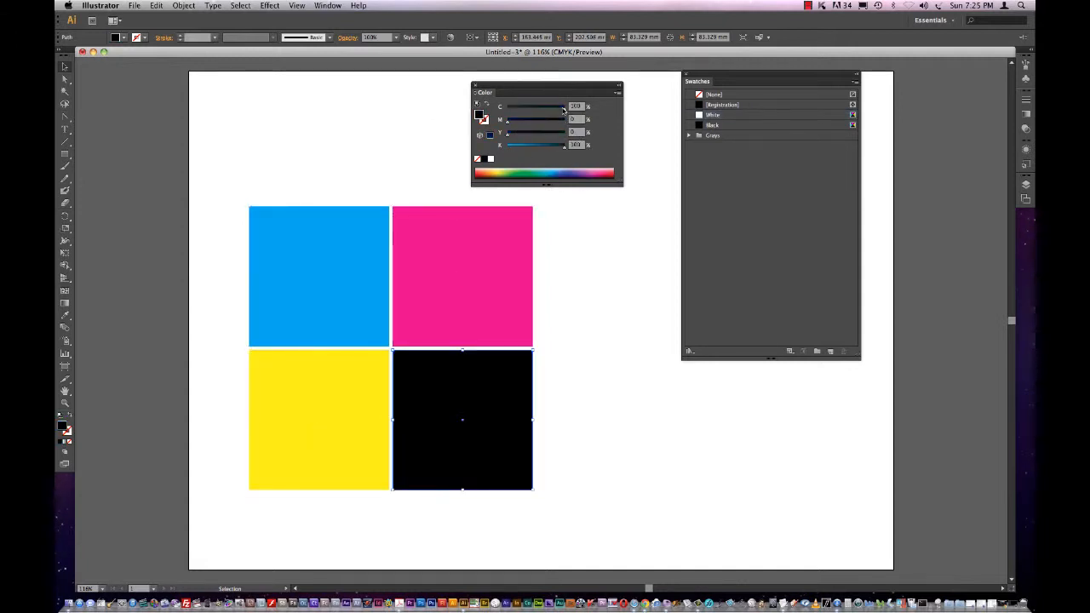
{"action": "left_click", "coordinate": [400, 167]}
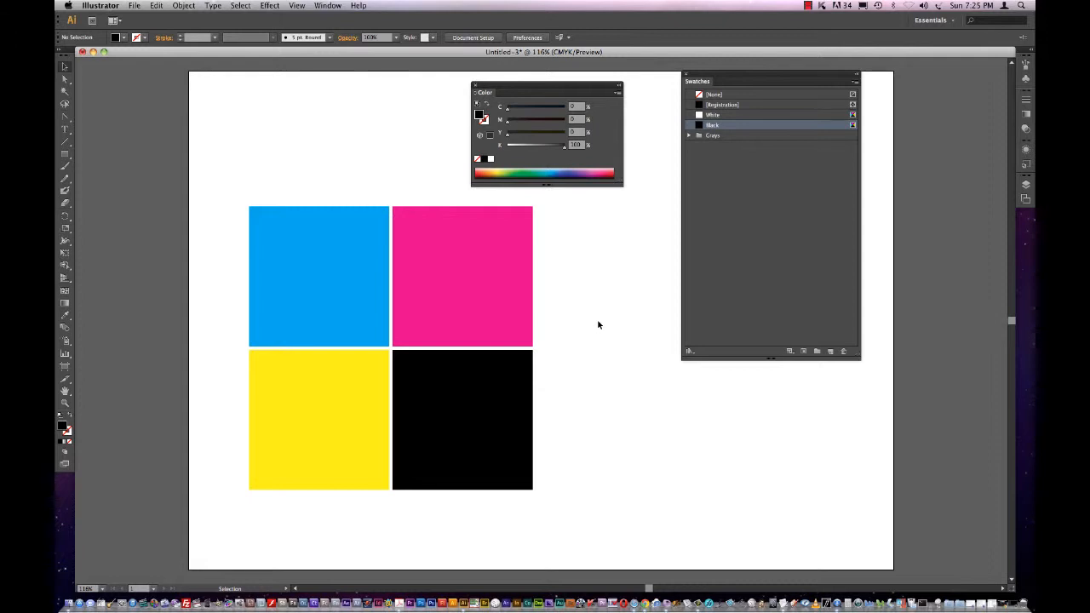
Step: Mix a blue fill color of C=70 M=30 Y=0 K=0 and add it to the Swatches panel
{"action": "left_click", "coordinate": [585, 107]}
{"action": "left_click", "coordinate": [551, 144]}
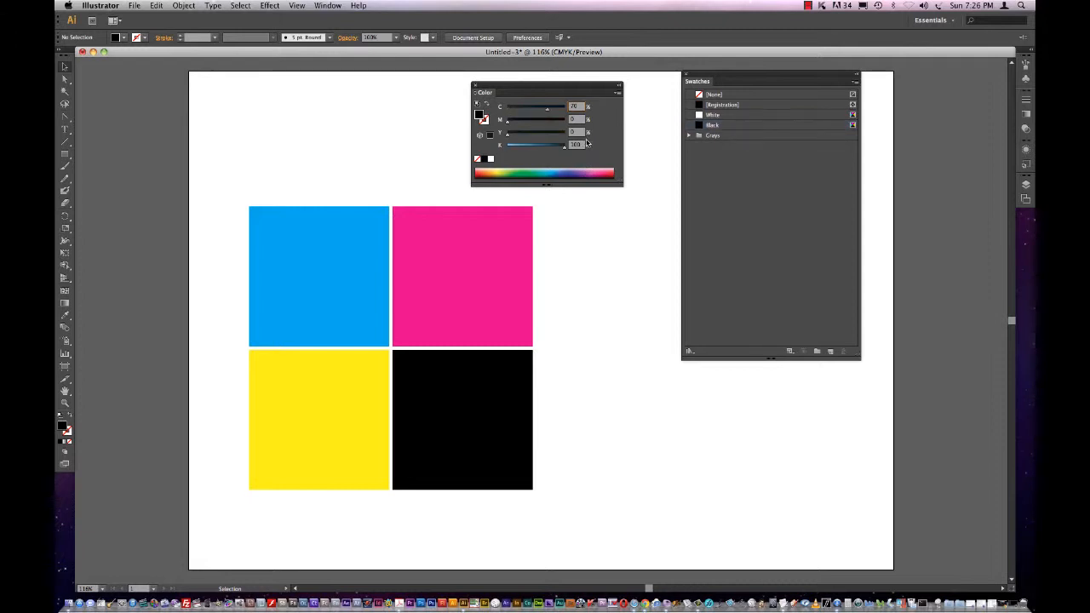
{"action": "left_click_drag", "start_coordinate": [566, 147], "coordinate": [475, 148]}
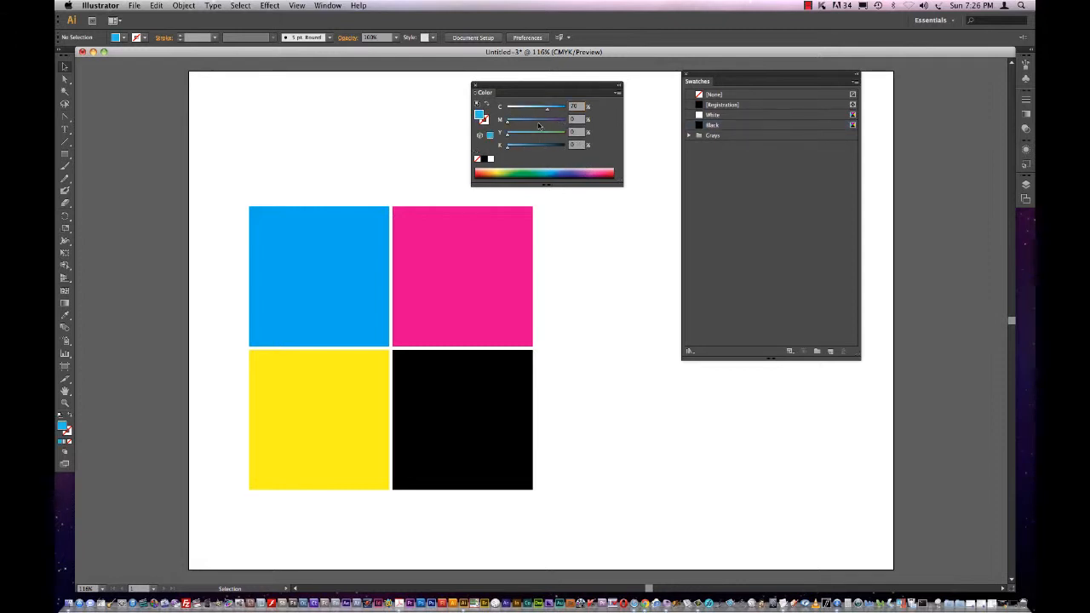
{"action": "left_click", "coordinate": [576, 119]}
{"action": "type", "text": "30"}
{"action": "key", "text": "Return"}
{"action": "left_click_drag", "start_coordinate": [701, 137], "coordinate": [699, 120]}
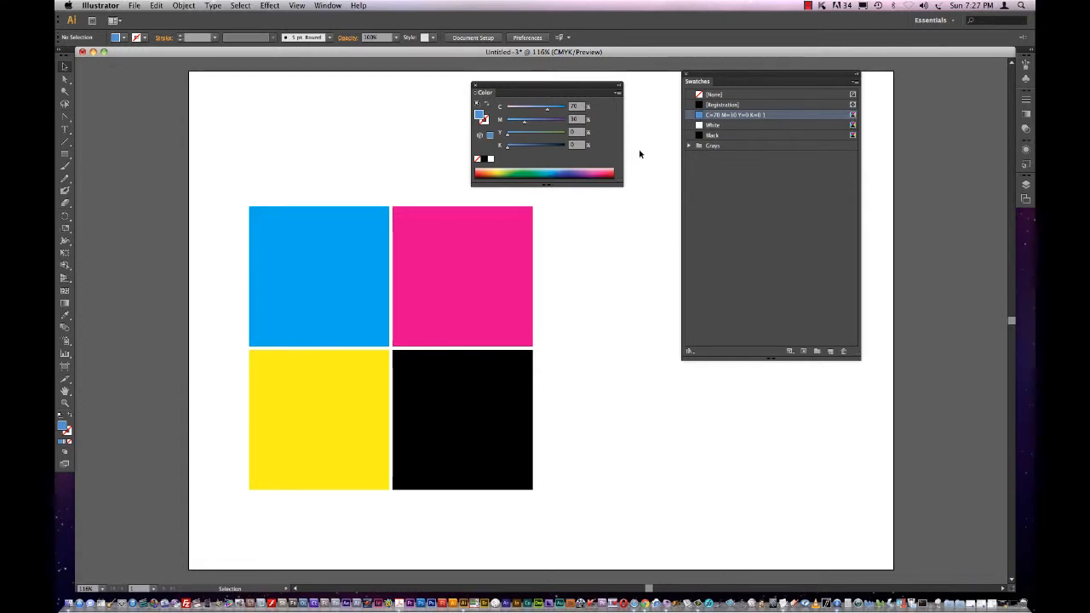
Step: Add the pure cyan, magenta and yellow colors of the squares to the Swatches panel
{"action": "left_click", "coordinate": [509, 256]}
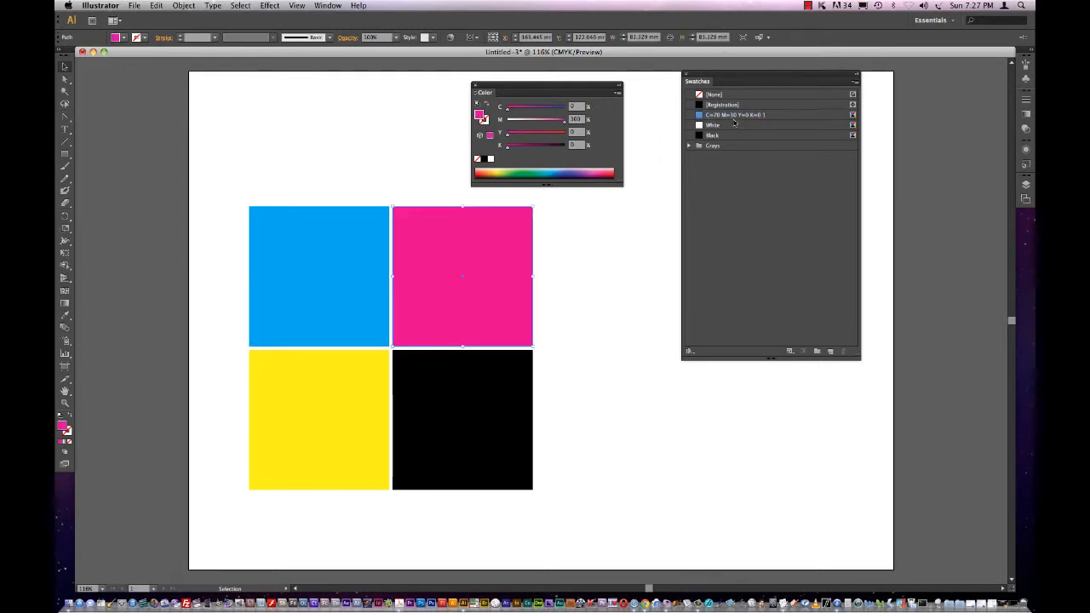
{"action": "left_click_drag", "start_coordinate": [480, 115], "coordinate": [604, 121]}
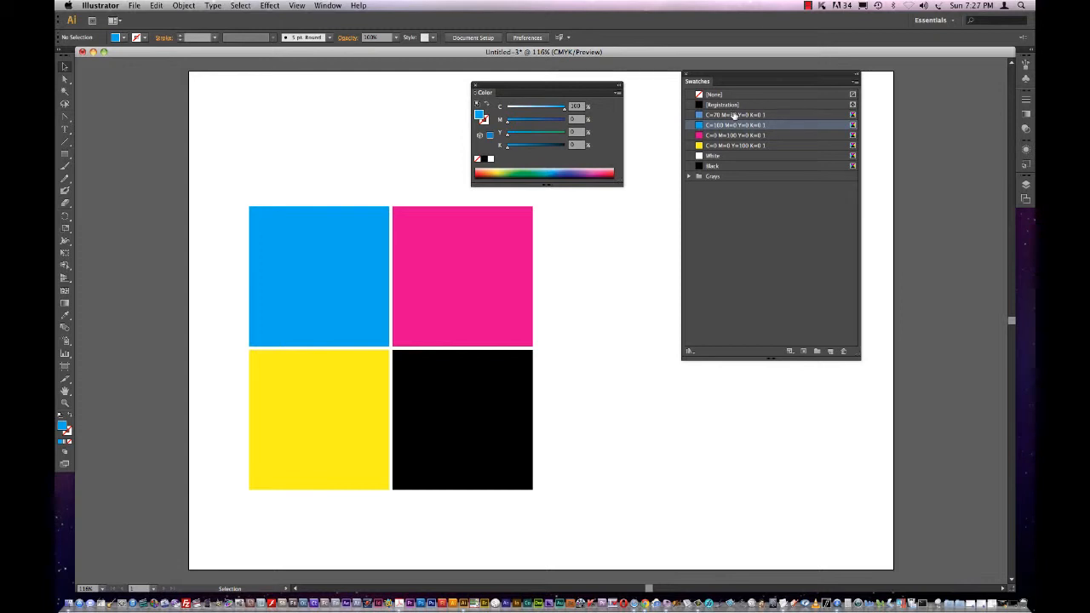
Step: Place a copy of the cyan square above it filled with the C=70 M=30 Y=0 K=0 swatch, and shift all squares down onto the artboard
{"action": "left_click_drag", "start_coordinate": [361, 274], "coordinate": [371, 138]}
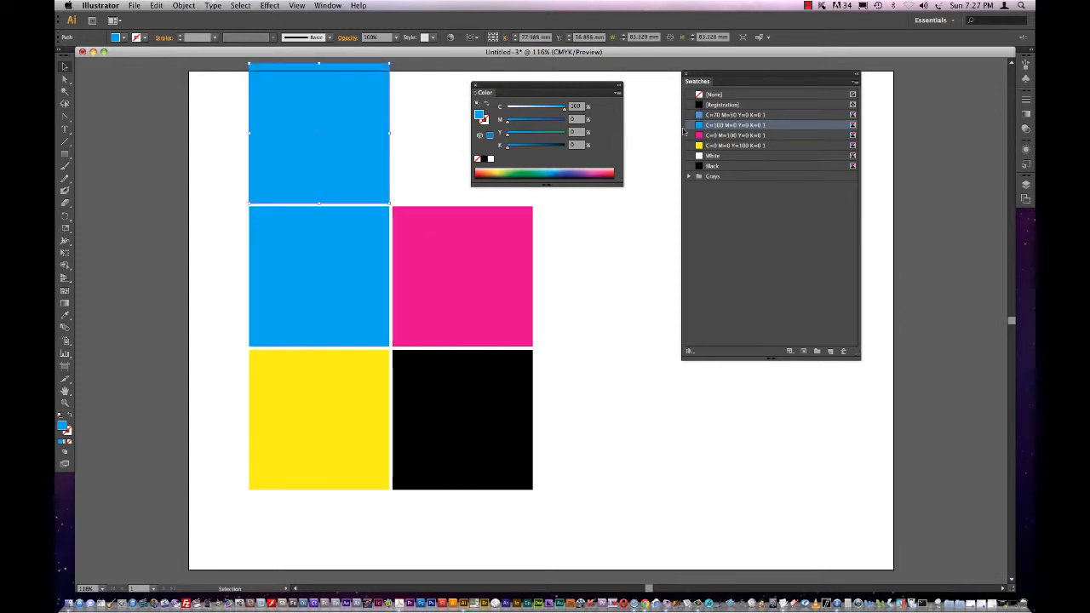
{"action": "left_click", "coordinate": [732, 114]}
{"action": "key", "text": "super+a"}
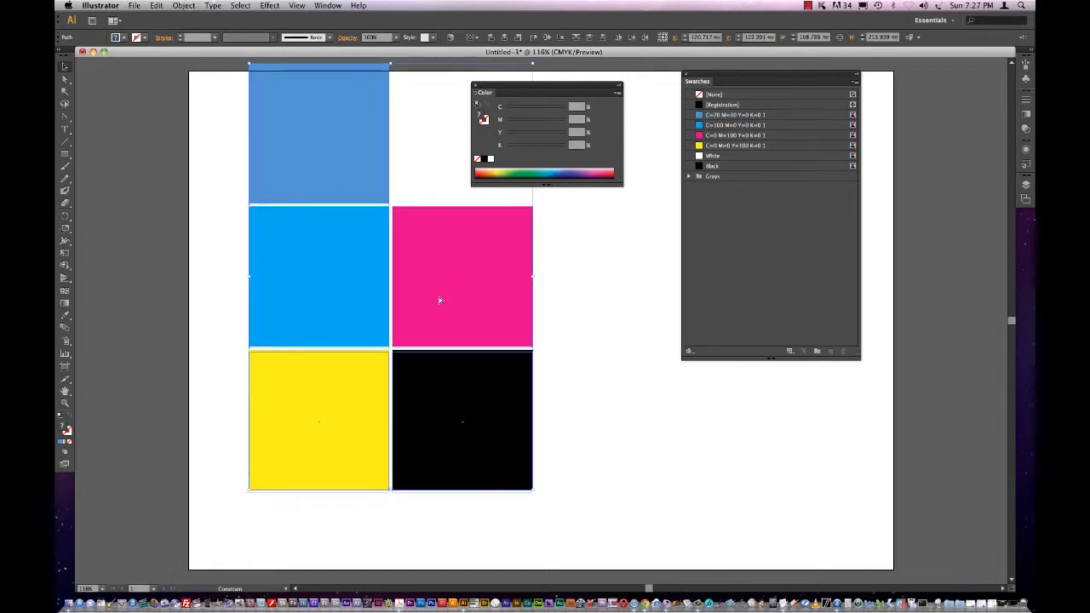
{"action": "left_click_drag", "start_coordinate": [437, 299], "coordinate": [437, 326]}
{"action": "left_click", "coordinate": [601, 337]}
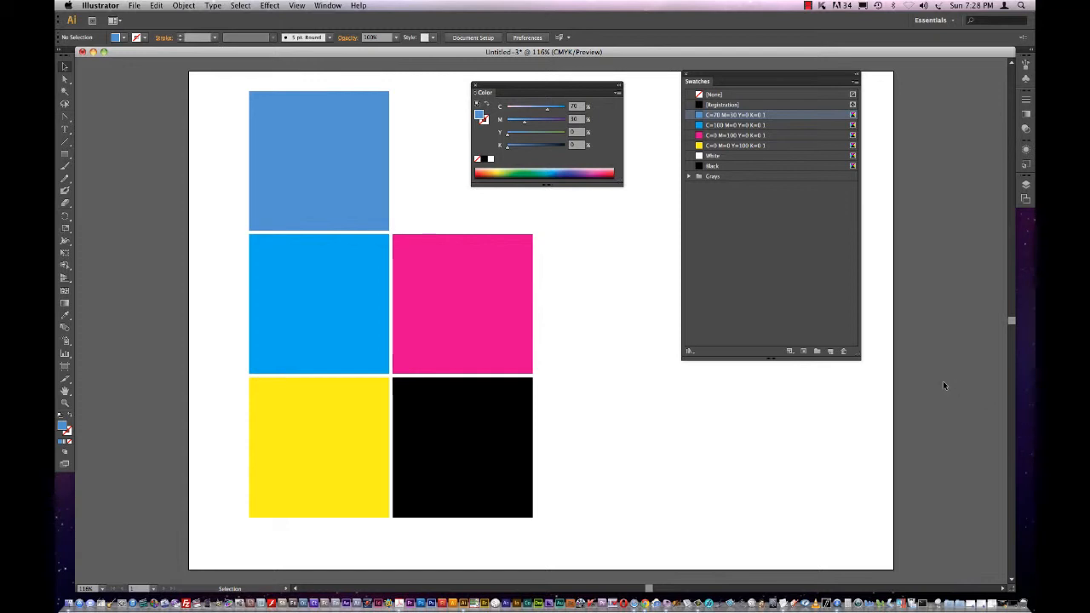
Step: Close the Color panel and move the Swatches panel closer to the colored squares
{"action": "left_click_drag", "start_coordinate": [572, 86], "coordinate": [571, 84]}
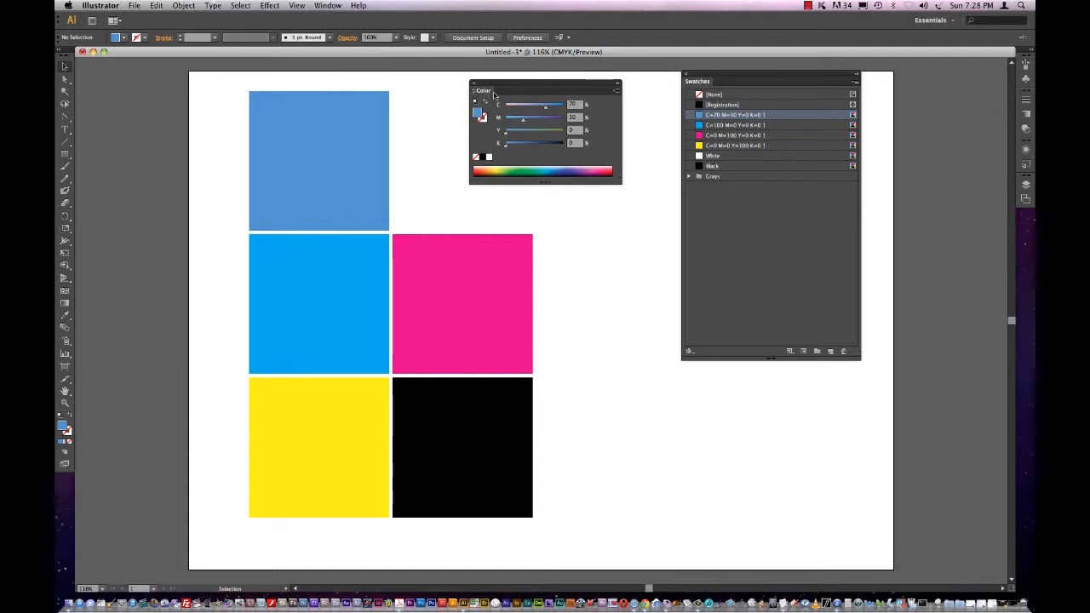
{"action": "left_click", "coordinate": [473, 85]}
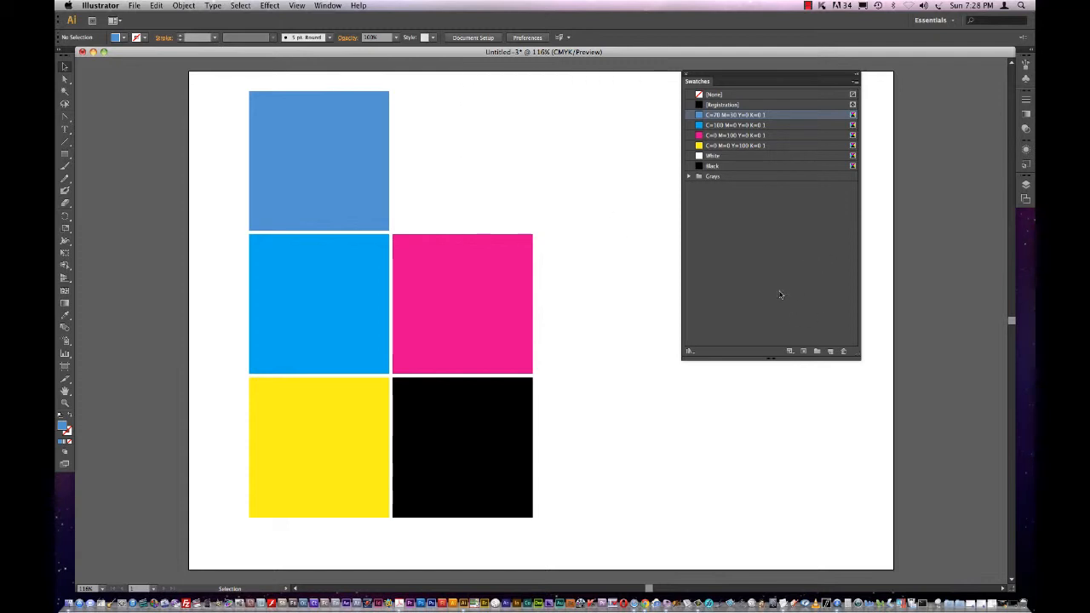
{"action": "left_click_drag", "start_coordinate": [721, 68], "coordinate": [659, 77]}
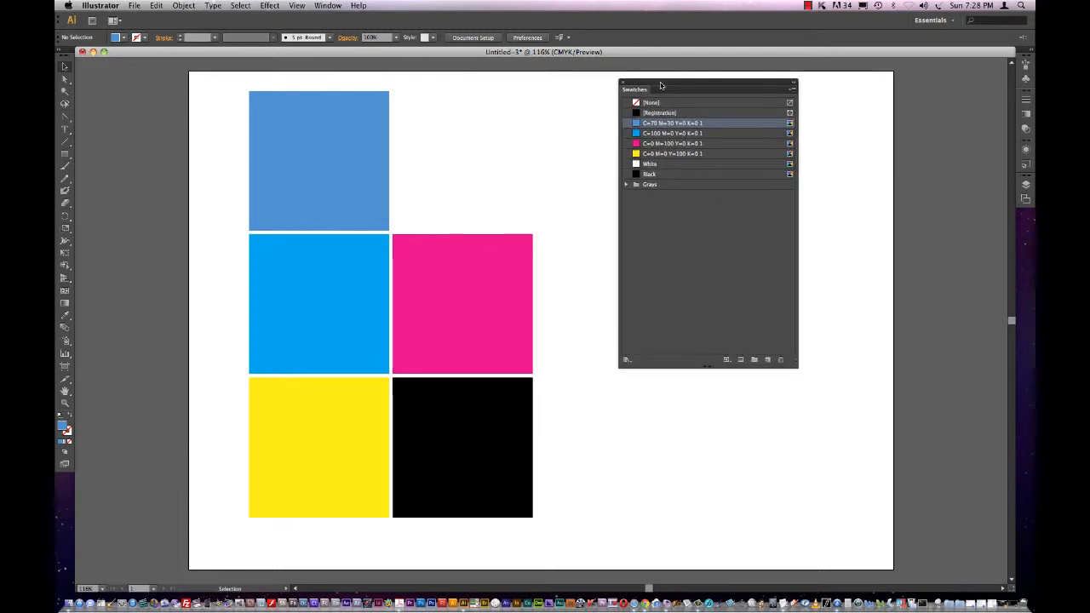
Step: Create a purple CMYK process color swatch with C=41 M=60 Y=0 K=0, and shift the Swatches panel slightly away from the squares
{"action": "left_click", "coordinate": [768, 363]}
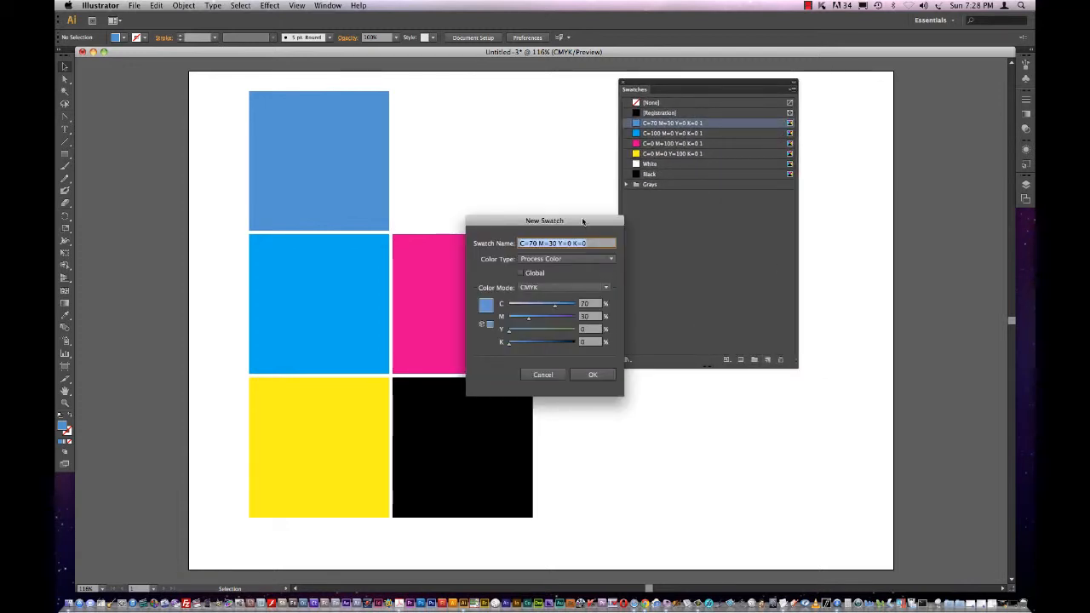
{"action": "left_click_drag", "start_coordinate": [585, 221], "coordinate": [531, 170]}
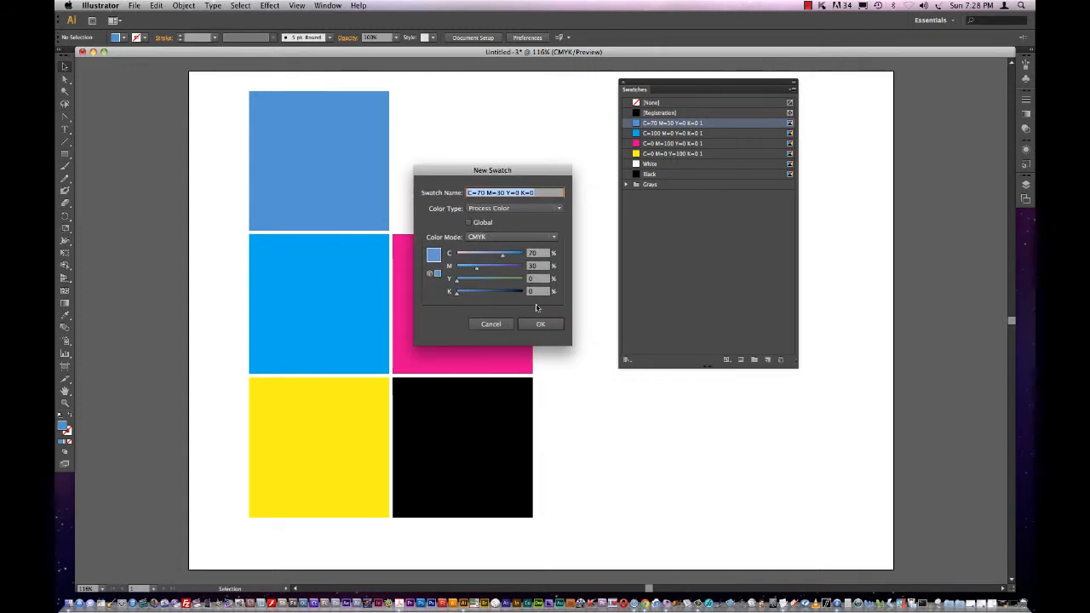
{"action": "mouse_move", "coordinate": [503, 259]}
{"action": "left_mouse_down"}
{"action": "mouse_move", "coordinate": [484, 257]}
{"action": "mouse_move", "coordinate": [497, 271]}
{"action": "left_mouse_up"}
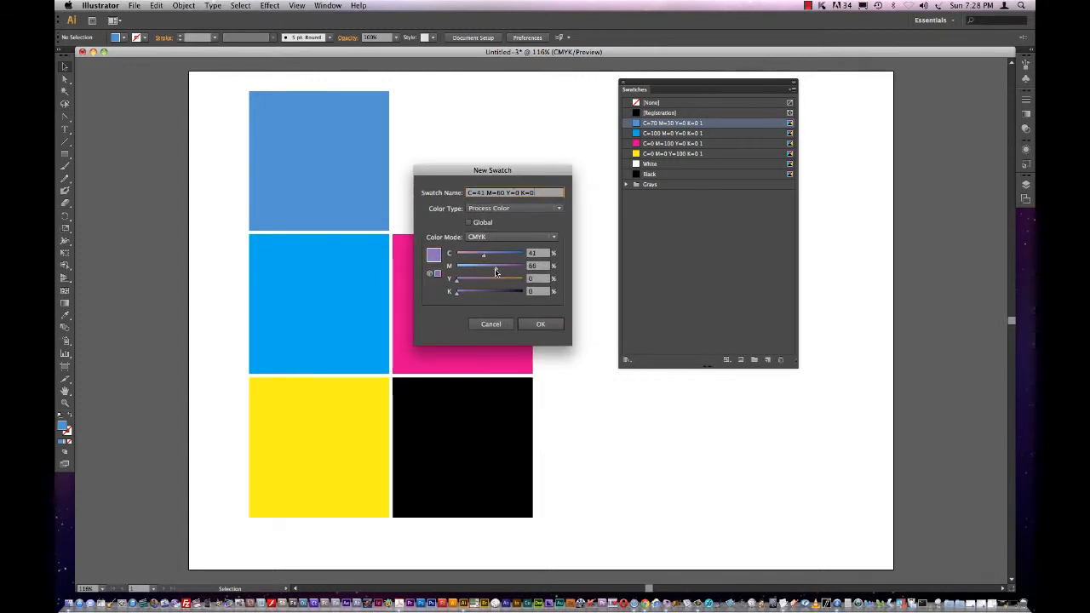
{"action": "left_click", "coordinate": [542, 325]}
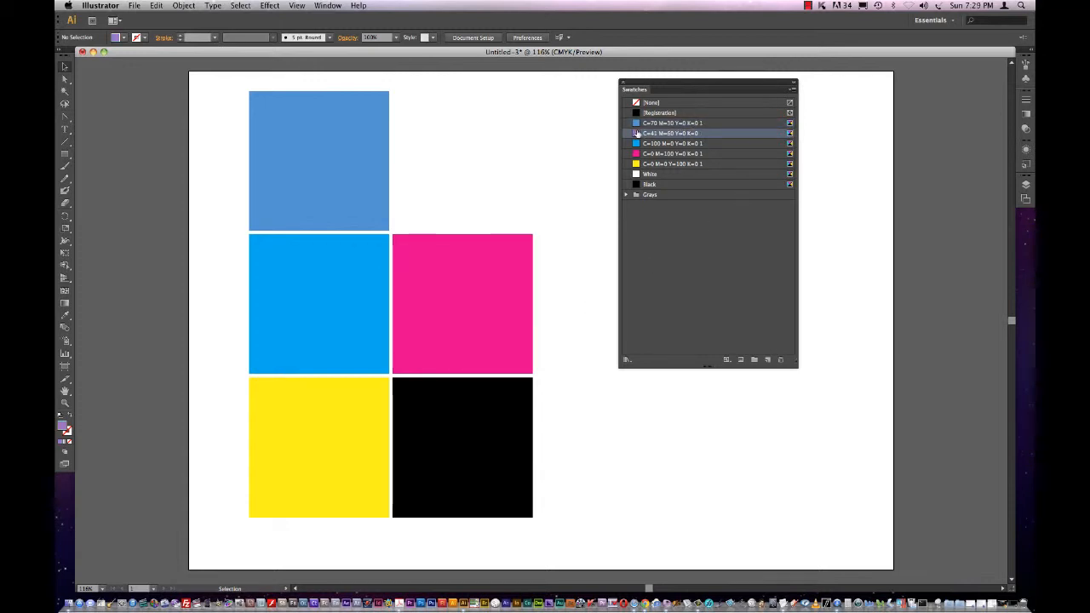
{"action": "left_click", "coordinate": [715, 261]}
{"action": "left_click_drag", "start_coordinate": [666, 82], "coordinate": [689, 86]}
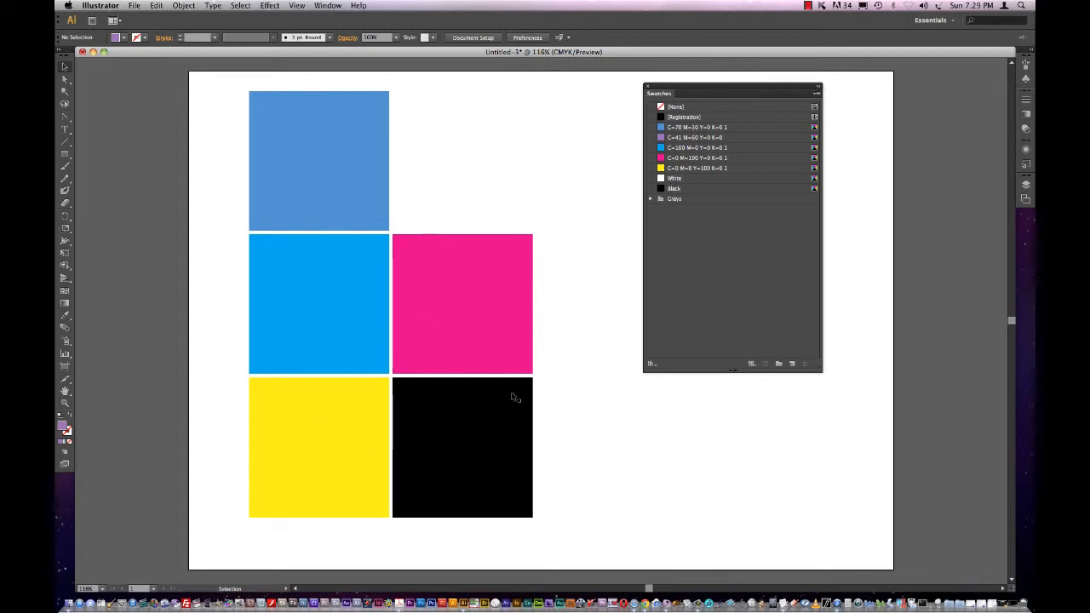
Step: Change the color type of the C=70 M=30 Y=0 K=0 swatch used by the topmost square to Spot Color
{"action": "left_click", "coordinate": [338, 180]}
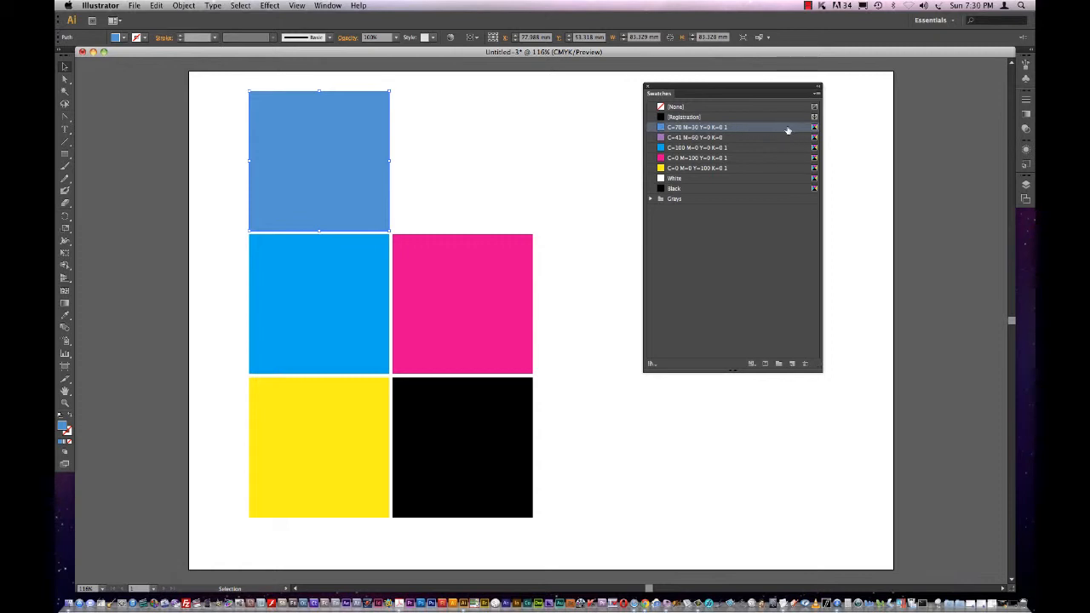
{"action": "double_click", "coordinate": [787, 130]}
{"action": "left_click", "coordinate": [599, 250]}
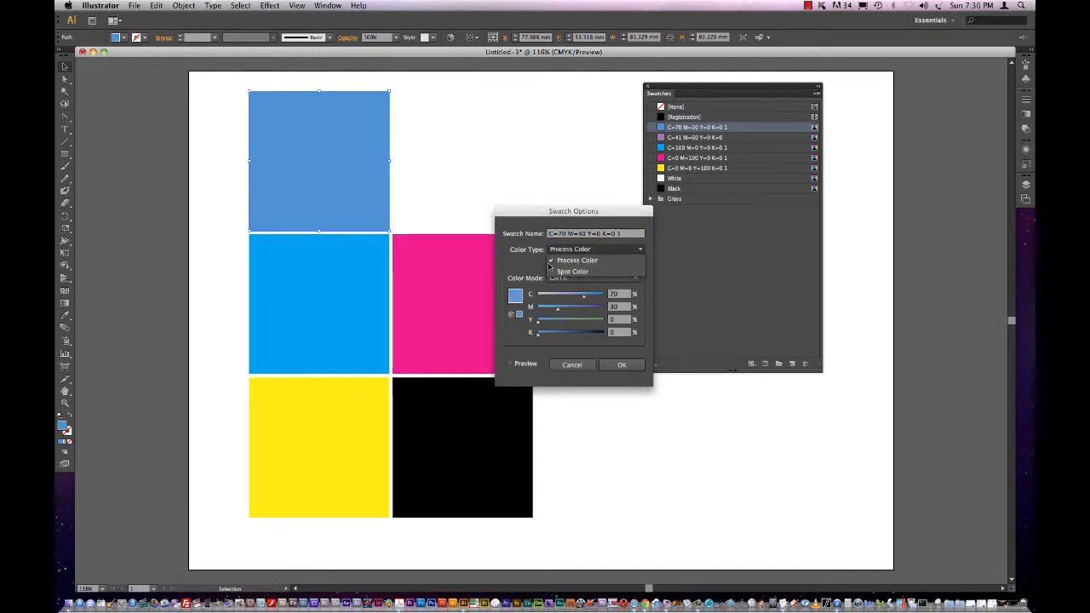
{"action": "left_click", "coordinate": [573, 272]}
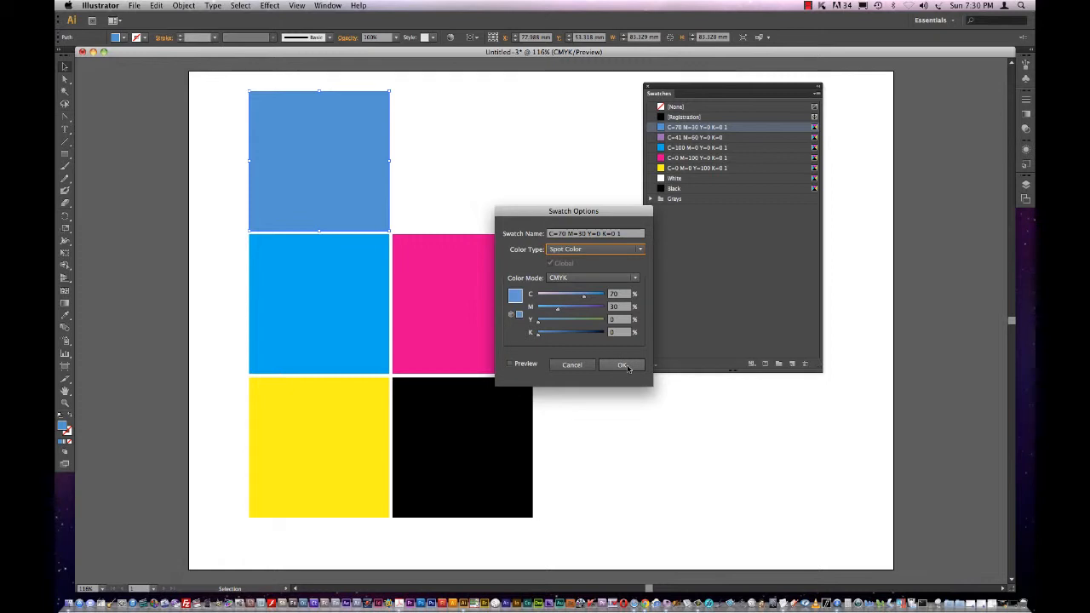
{"action": "left_click", "coordinate": [627, 366]}
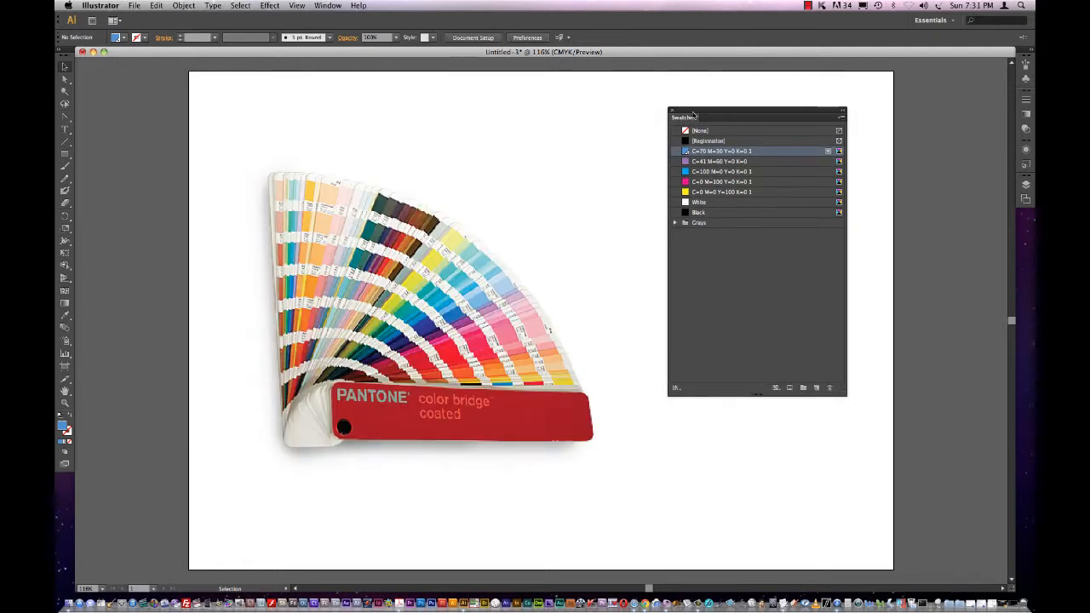
Step: Move the Swatches panel to the artboard's edge and open the PANTONE+ Solid Coated color book
{"action": "left_click_drag", "start_coordinate": [695, 113], "coordinate": [807, 112]}
{"action": "left_click", "coordinate": [328, 5]}
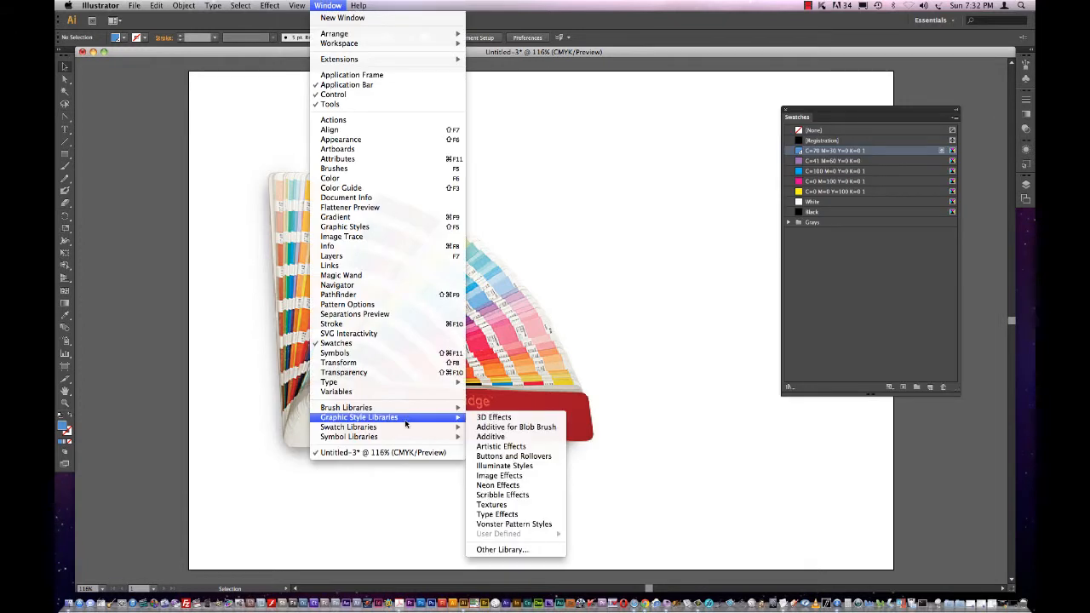
{"action": "mouse_move", "coordinate": [402, 427]}
{"action": "mouse_move", "coordinate": [537, 383]}
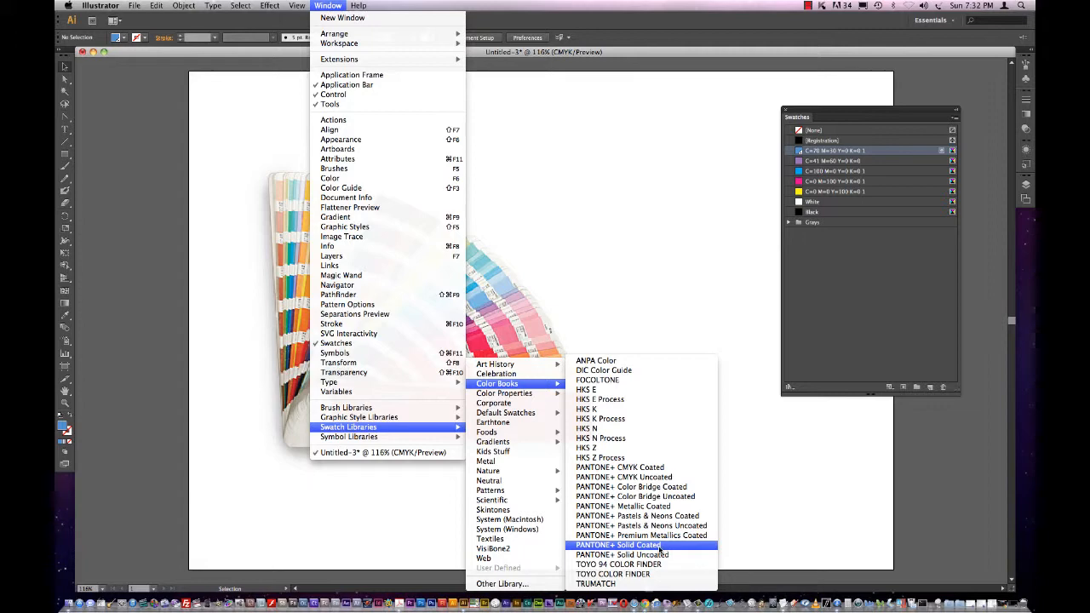
{"action": "left_click", "coordinate": [659, 550]}
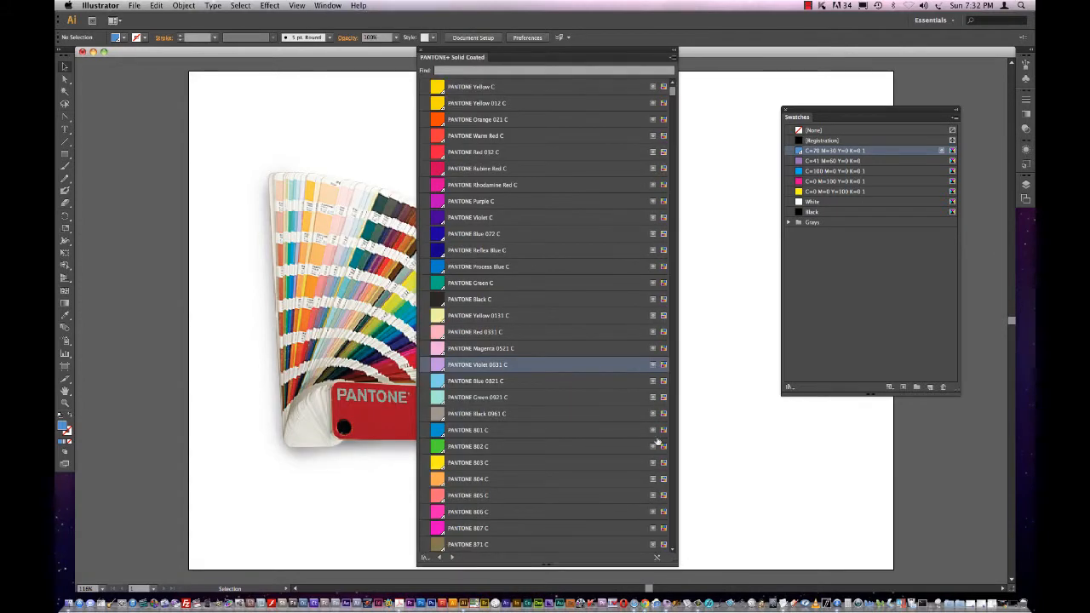
Step: Try the small list view for the PANTONE+ Solid Coated library and switch it to small thumbnail view
{"action": "left_click", "coordinate": [672, 58]}
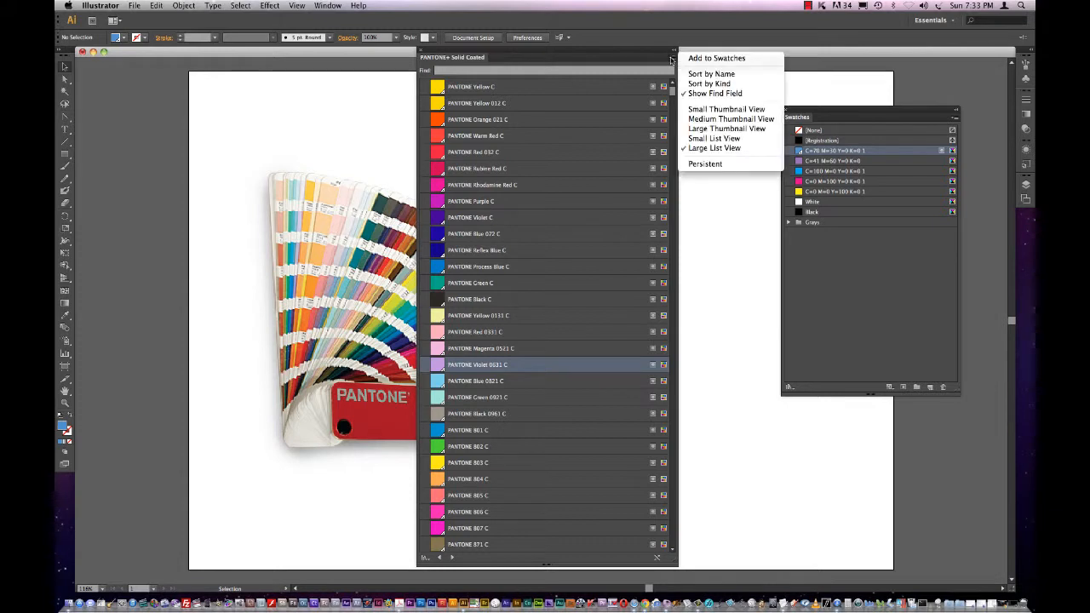
{"action": "left_click", "coordinate": [731, 139]}
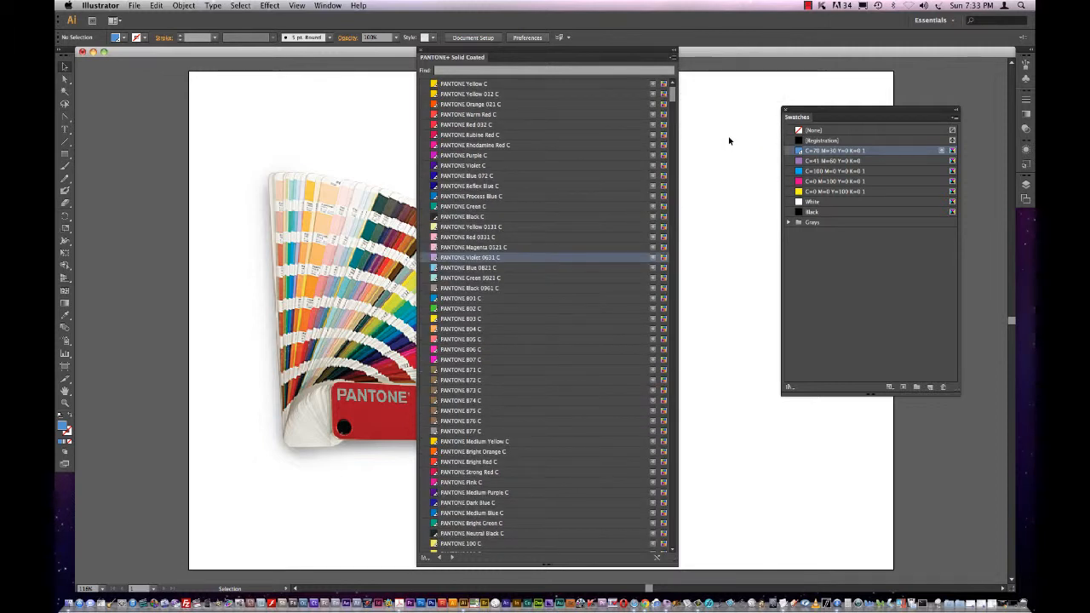
{"action": "left_click", "coordinate": [670, 60]}
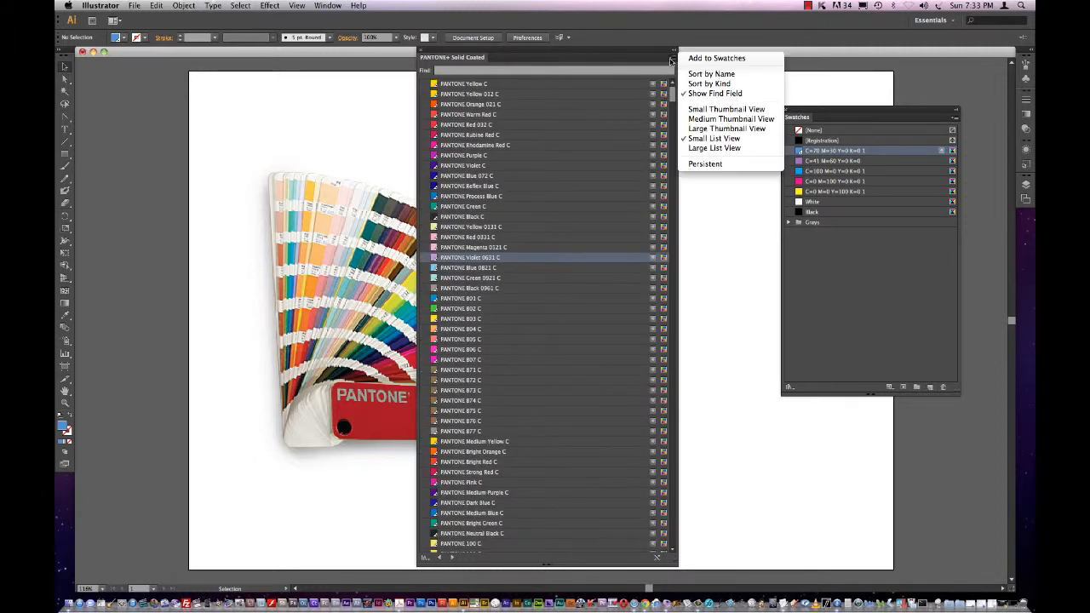
{"action": "left_click", "coordinate": [735, 110]}
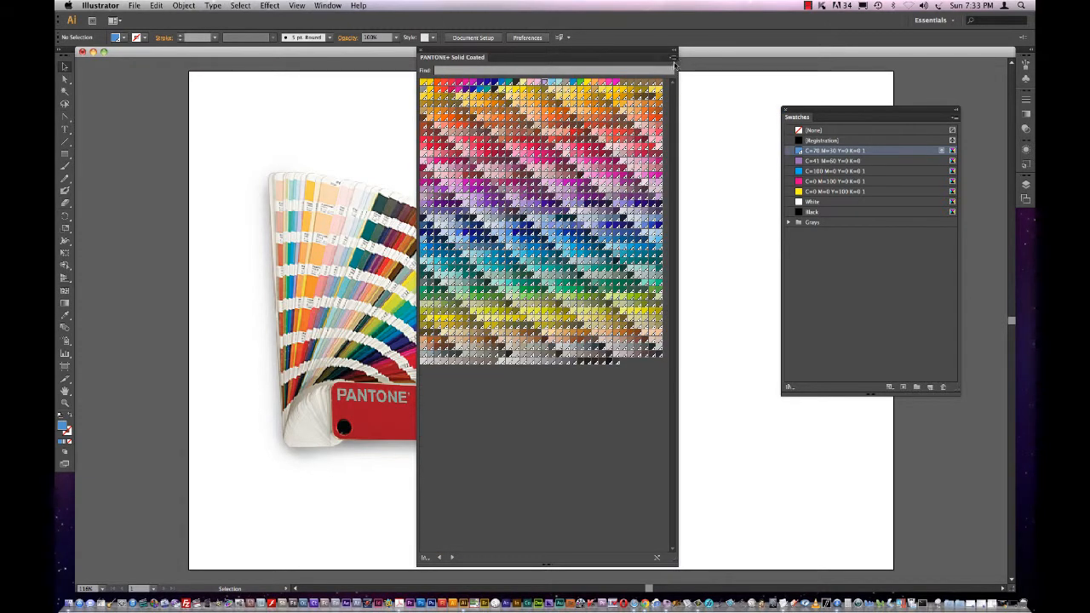
Step: Try the medium thumbnail view for the PANTONE+ Solid Coated library, and display it as a list closer to the Swatches panel
{"action": "left_click", "coordinate": [674, 64]}
{"action": "left_click", "coordinate": [738, 120]}
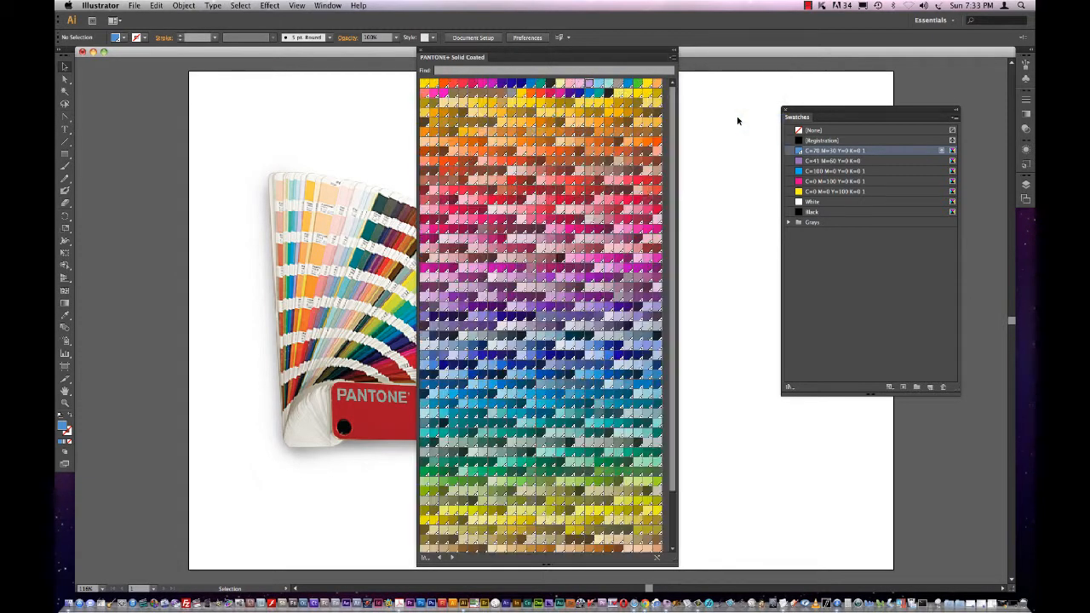
{"action": "left_click", "coordinate": [673, 58]}
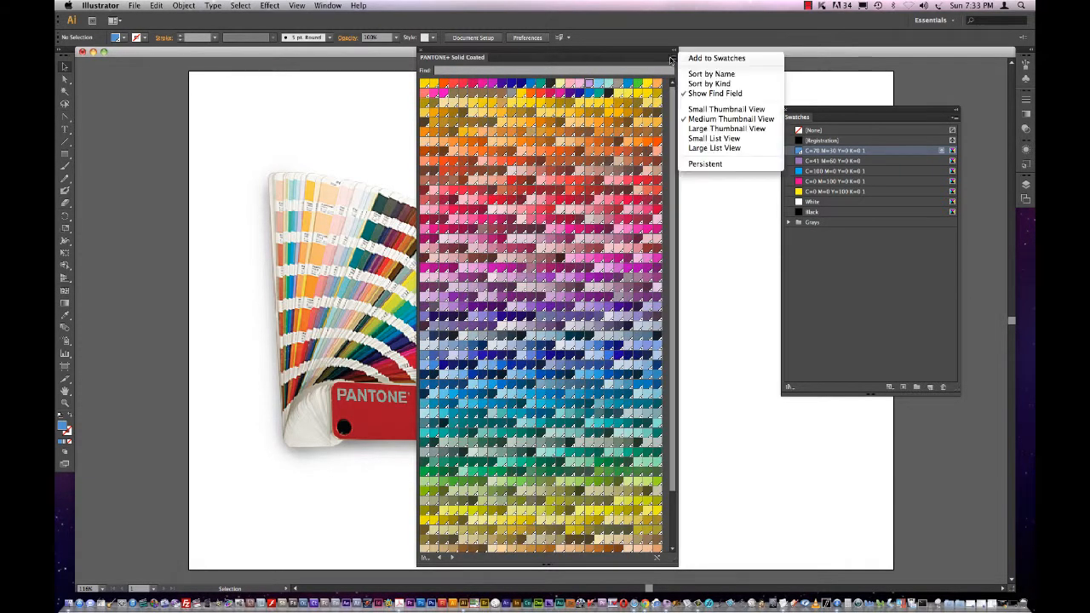
{"action": "left_click", "coordinate": [723, 128]}
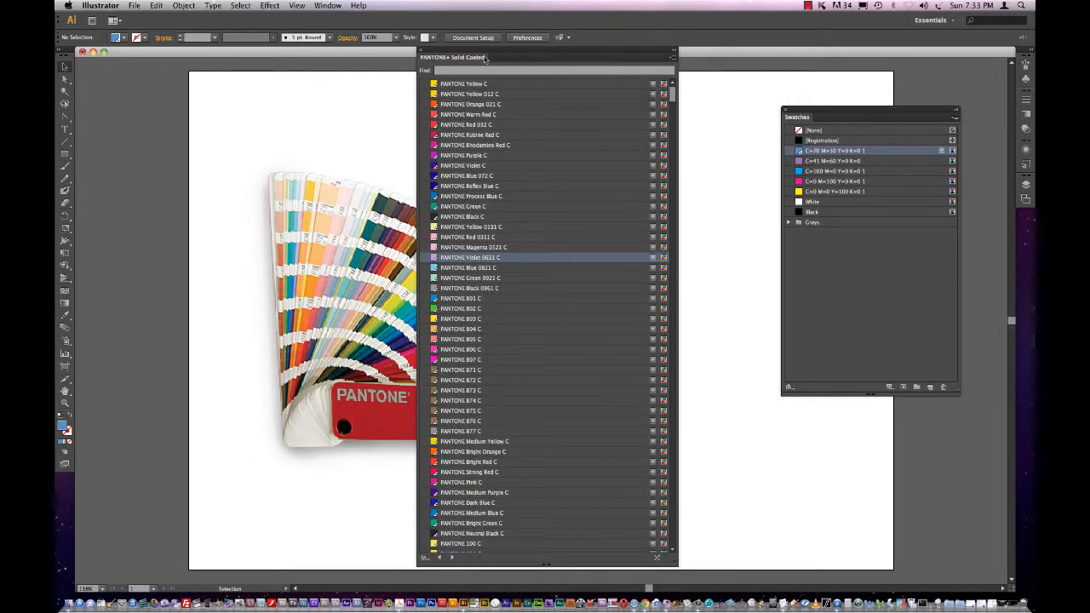
{"action": "left_click_drag", "start_coordinate": [485, 58], "coordinate": [545, 57]}
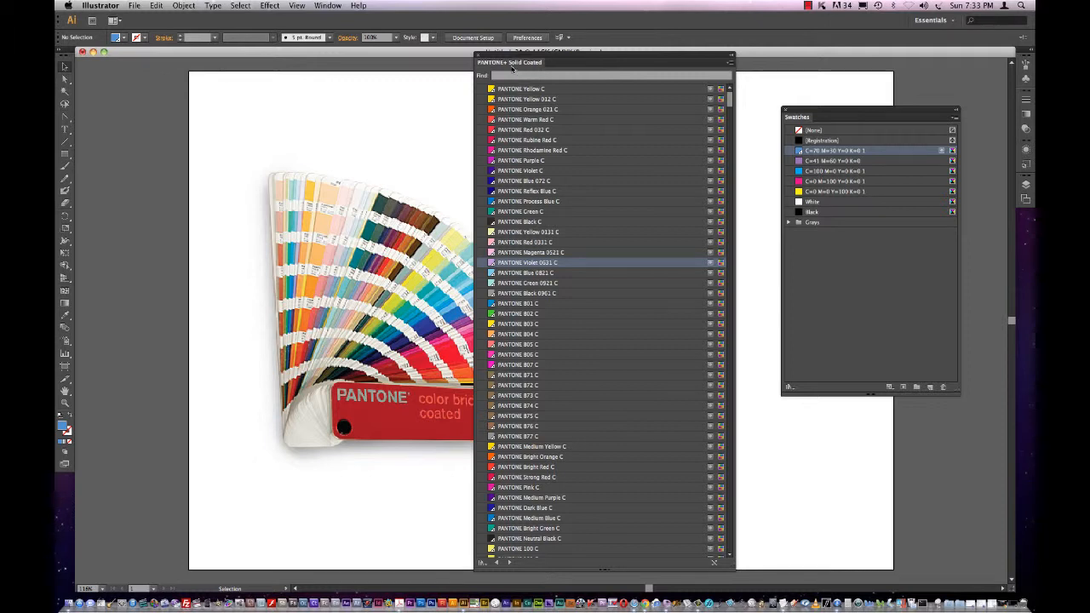
Step: Search the library for PANTONE 871 C, and find PANTONE 130 C and add it to the Swatches panel
{"action": "left_click", "coordinate": [509, 75]}
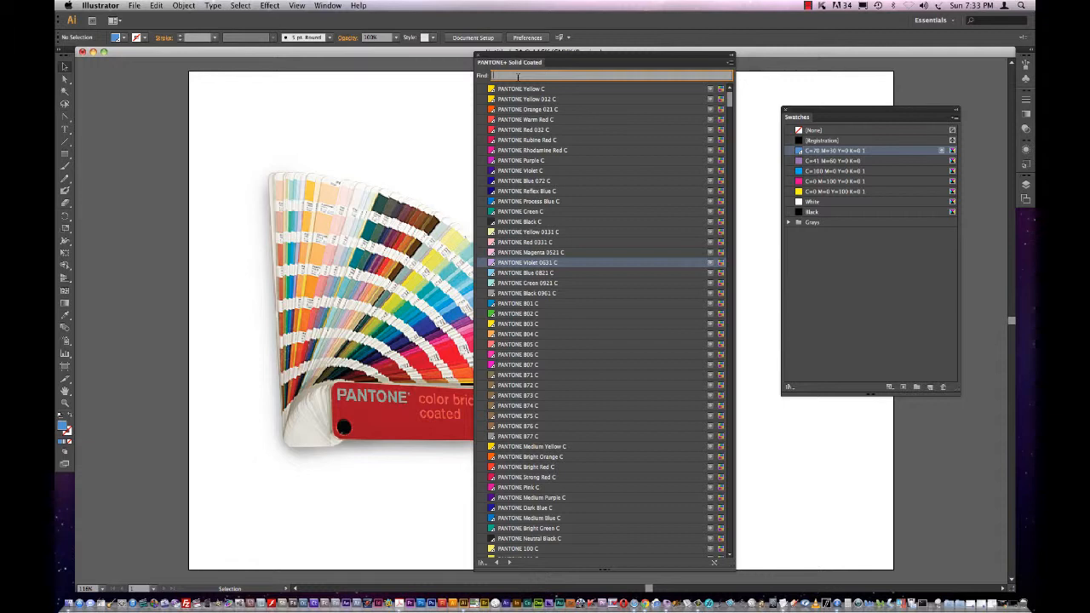
{"action": "type", "text": "871 C"}
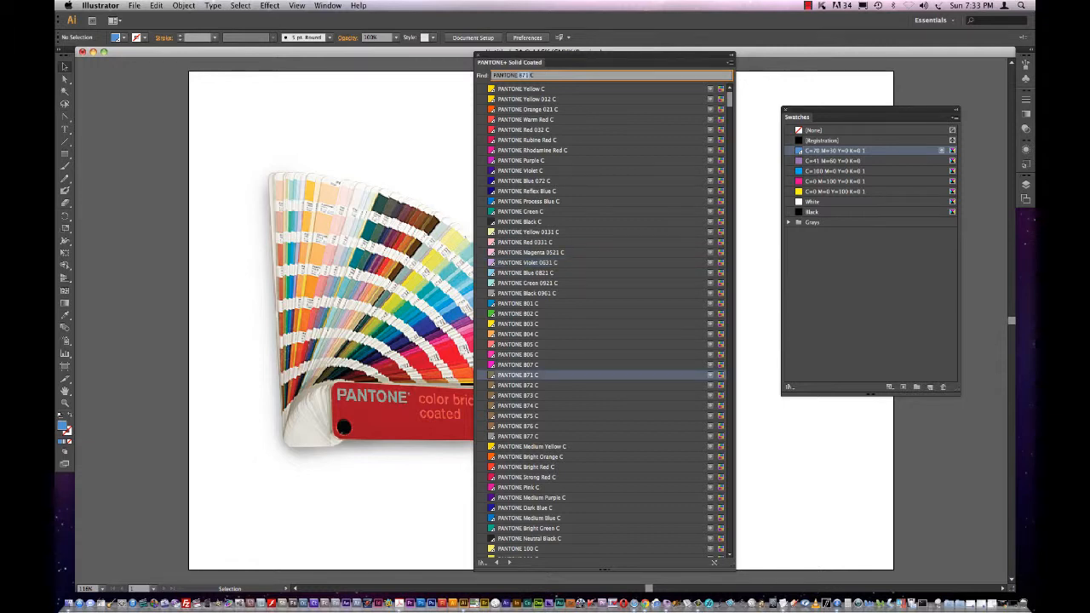
{"action": "left_click", "coordinate": [493, 75]}
{"action": "type", "text": "130"}
{"action": "left_click_drag", "start_coordinate": [520, 553], "coordinate": [821, 227]}
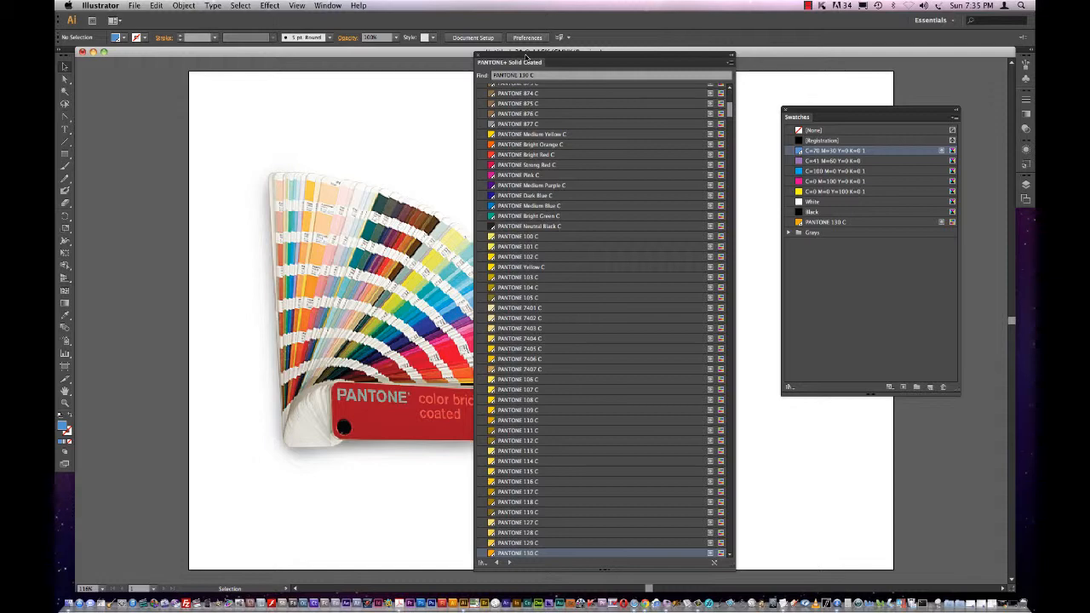
{"action": "left_click_drag", "start_coordinate": [526, 58], "coordinate": [580, 59]}
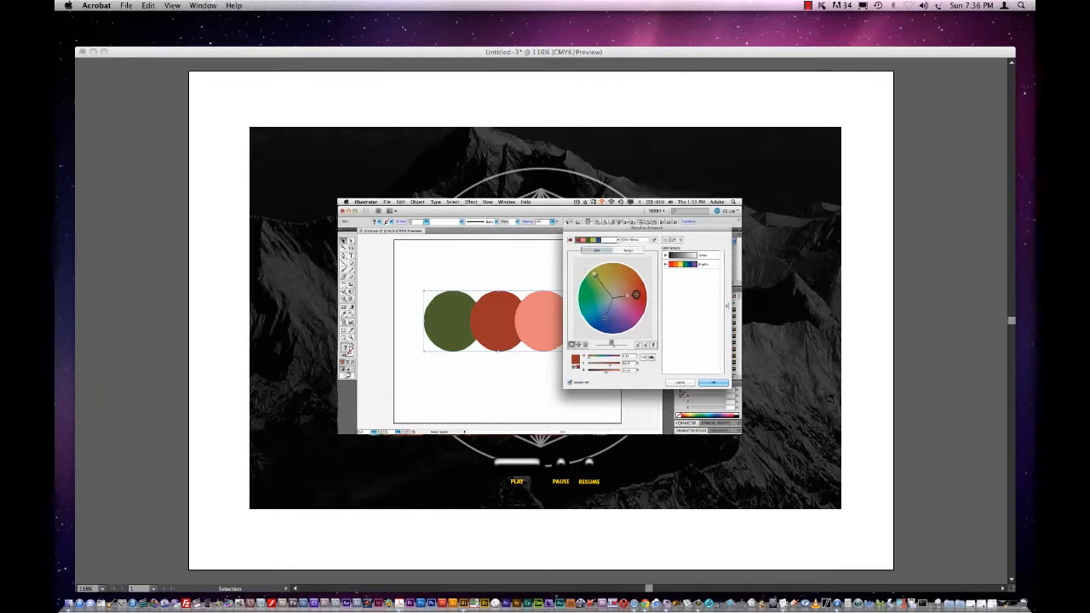
Step: Close the presentation open in Acrobat, return to the Illustrator document and shift the Swatches panel slightly toward the artboard's edge
{"action": "key", "text": "super+w"}
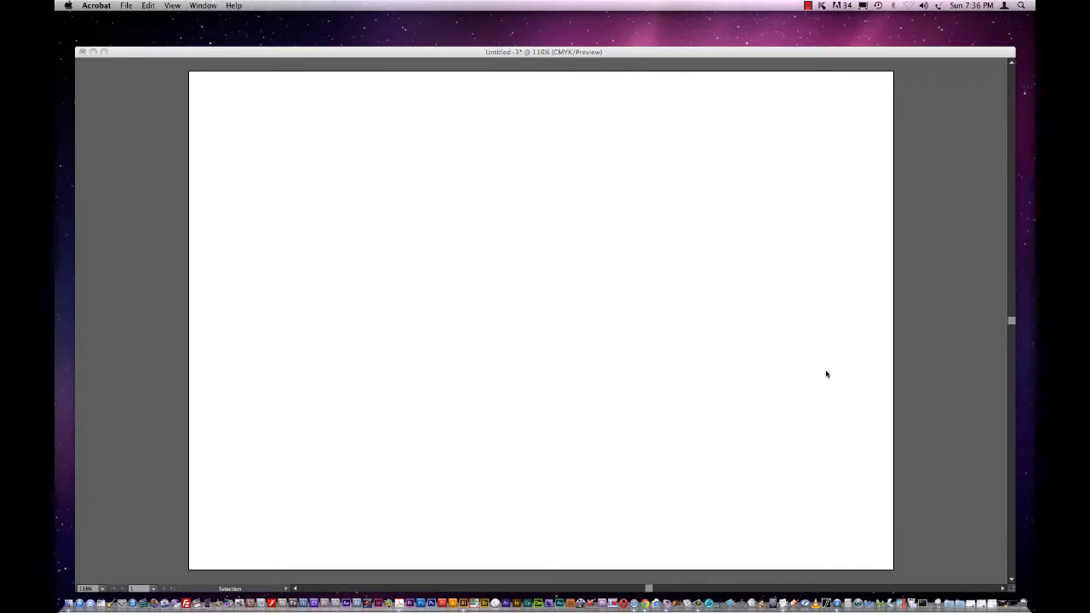
{"action": "left_click", "coordinate": [822, 381]}
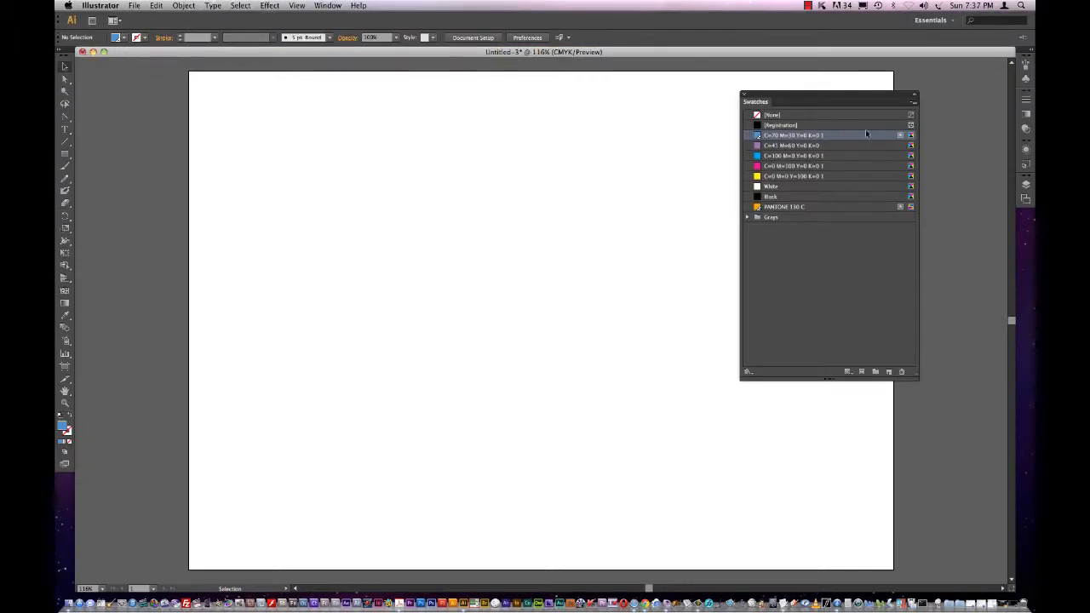
{"action": "left_click_drag", "start_coordinate": [772, 97], "coordinate": [801, 87]}
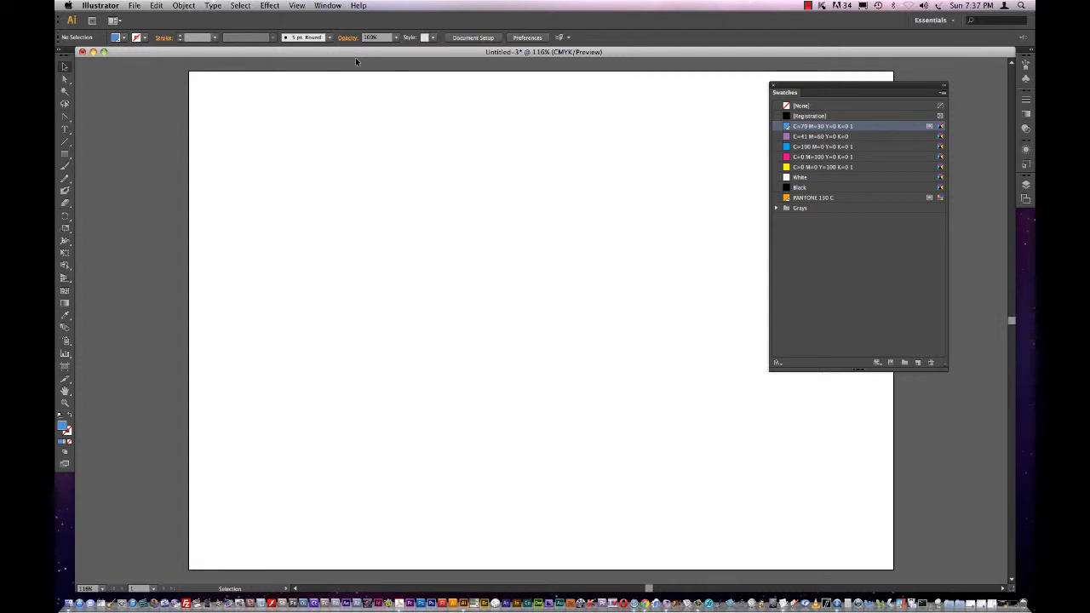
Step: View the Kuler website in Chrome, and switch back to Illustrator to open the Kuler extension
{"action": "left_click", "coordinate": [1005, 607]}
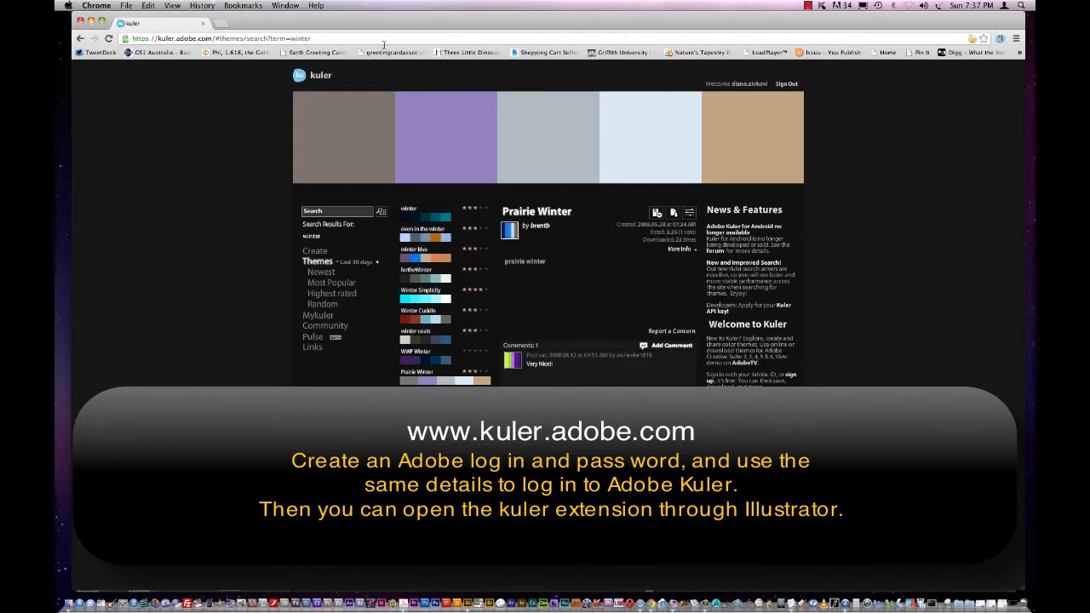
{"action": "key", "text": "super+Tab"}
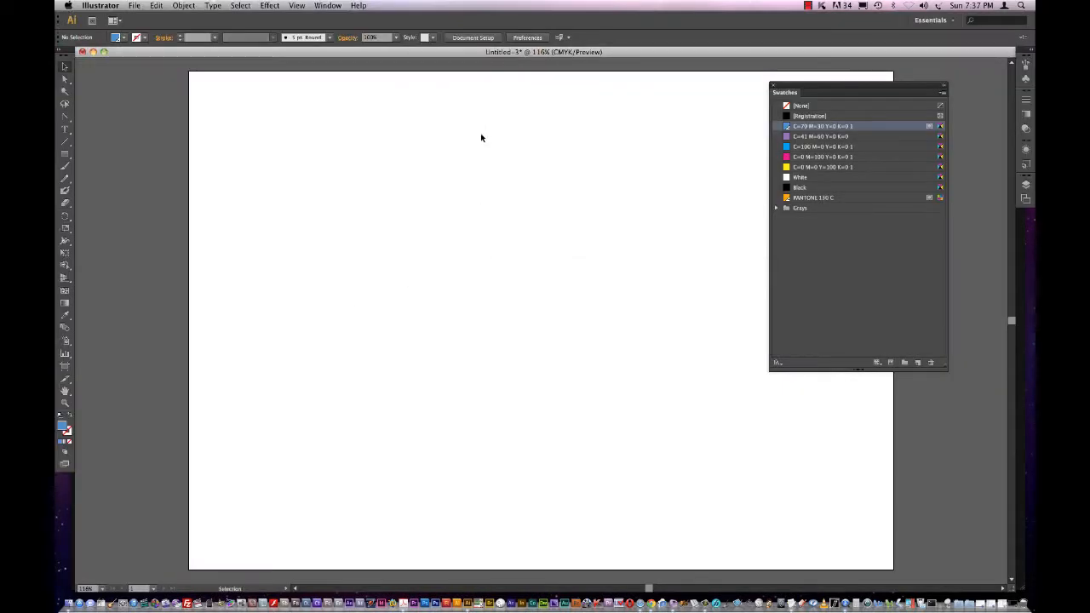
{"action": "left_click", "coordinate": [328, 6]}
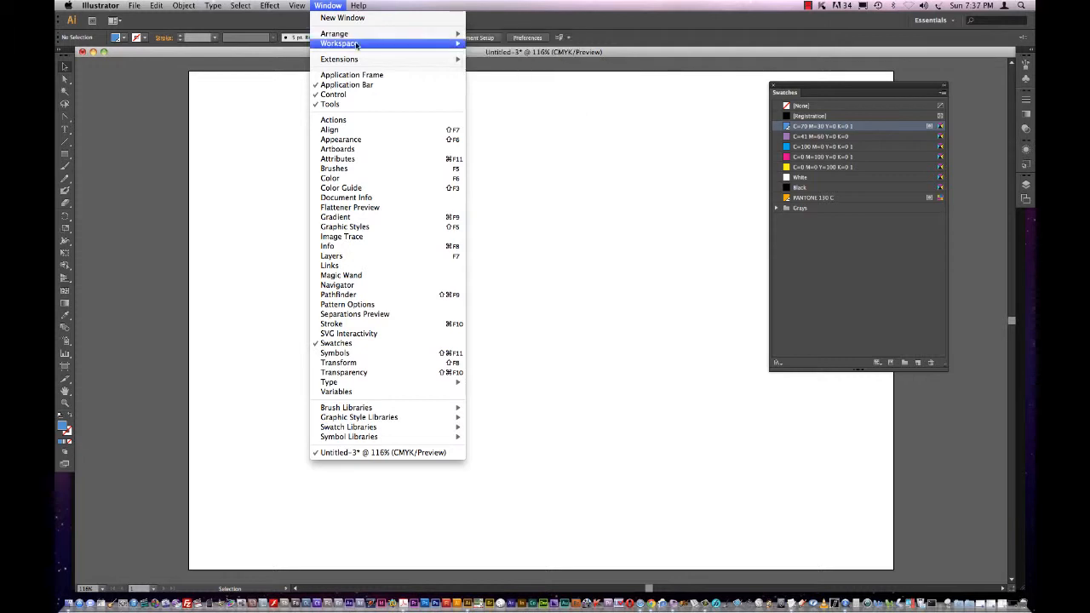
{"action": "mouse_move", "coordinate": [360, 61]}
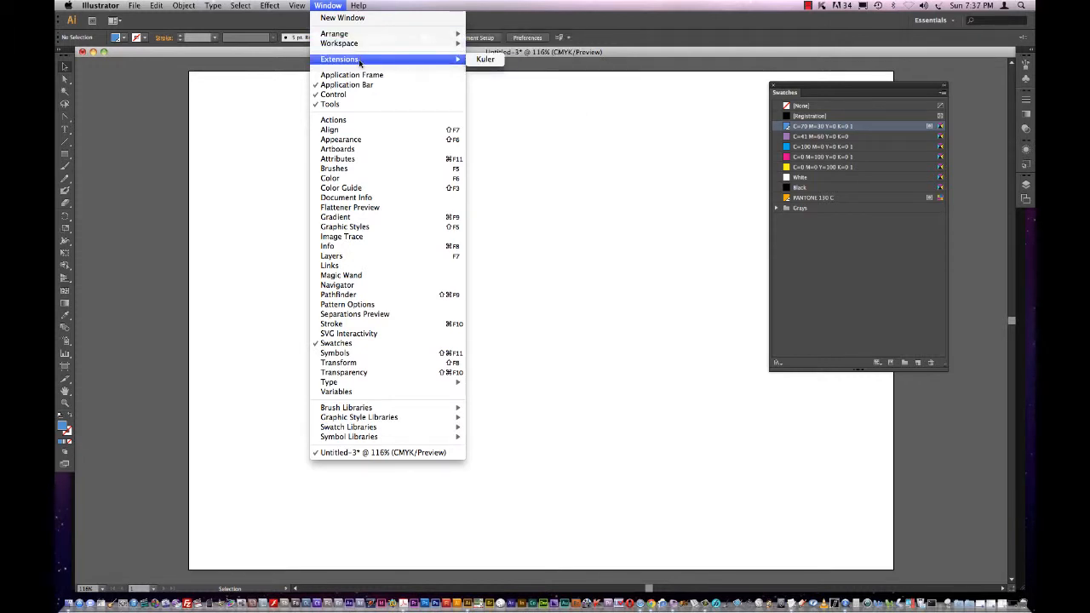
{"action": "left_click", "coordinate": [496, 62]}
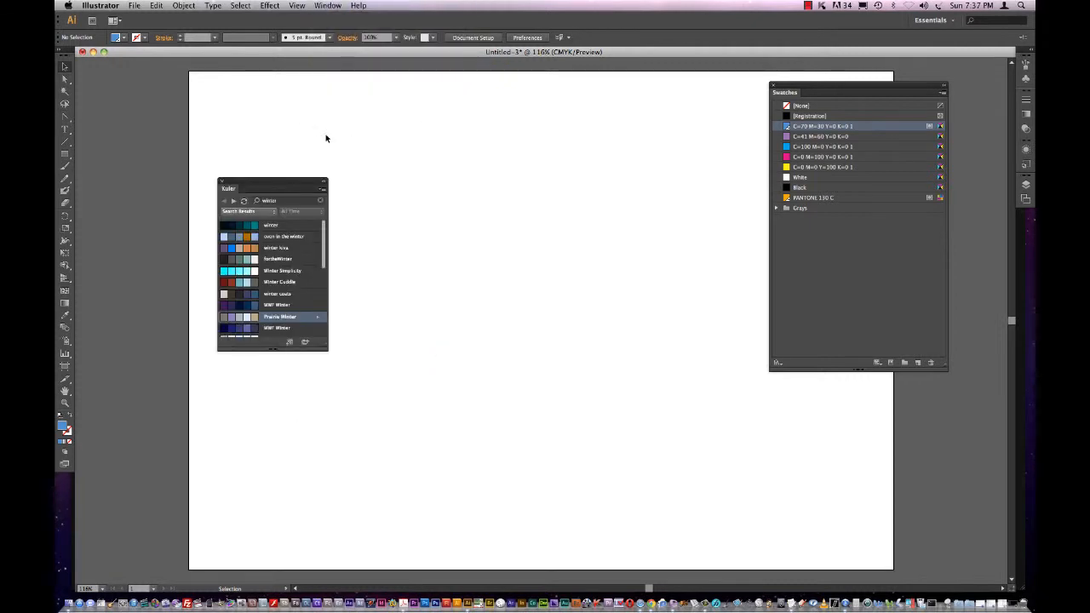
Step: Enlarge the Kuler panel over the artboard and search its color themes for "sweet"
{"action": "left_click_drag", "start_coordinate": [281, 187], "coordinate": [457, 85]}
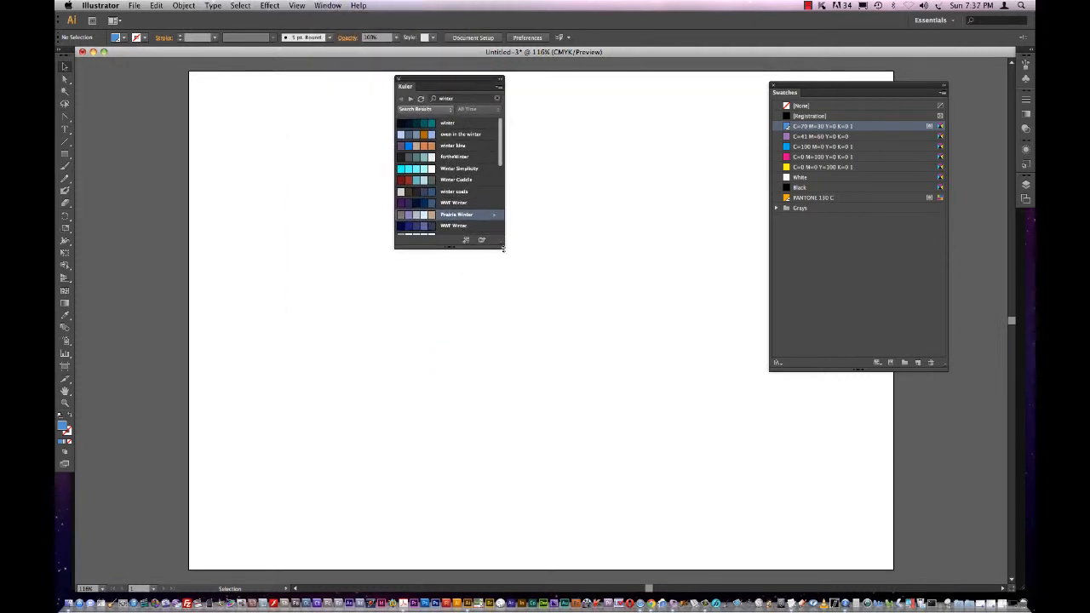
{"action": "left_click_drag", "start_coordinate": [501, 244], "coordinate": [619, 485]}
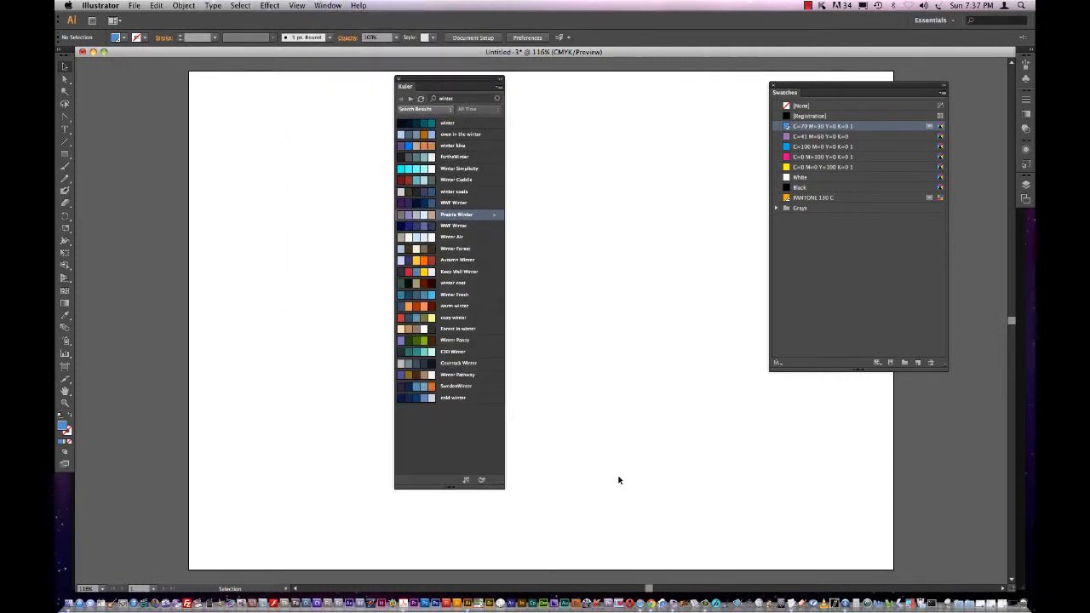
{"action": "left_click", "coordinate": [463, 100]}
{"action": "type", "text": "sweet"}
{"action": "key", "text": "Return"}
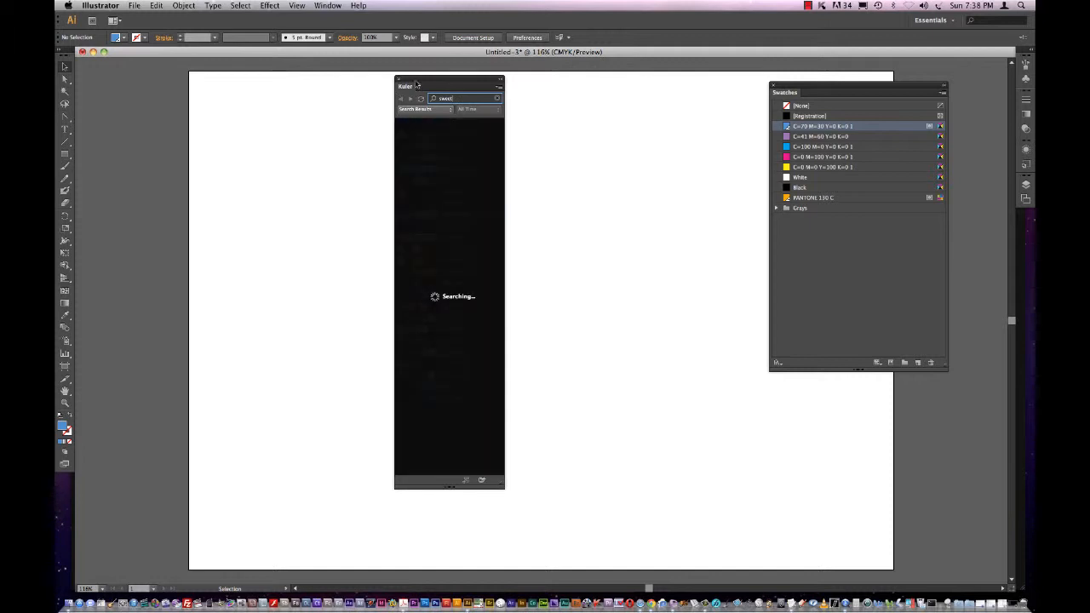
{"action": "left_click_drag", "start_coordinate": [448, 81], "coordinate": [340, 86]}
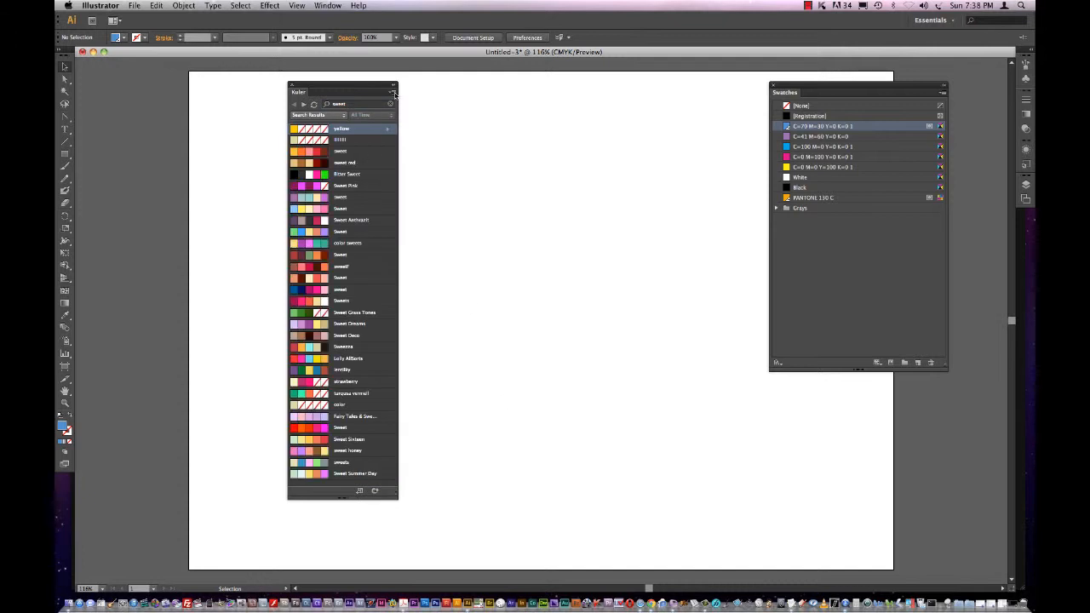
{"action": "left_click_drag", "start_coordinate": [367, 88], "coordinate": [460, 98]}
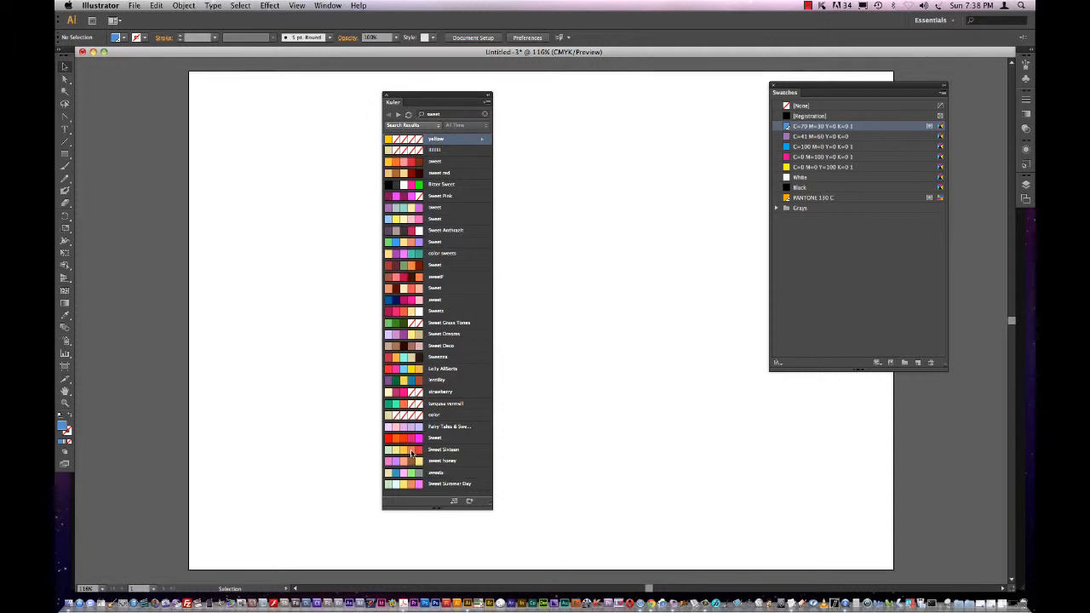
Step: Select the Sweet Sixteen theme in Kuler and add it to the document's swatches
{"action": "left_click", "coordinate": [453, 452]}
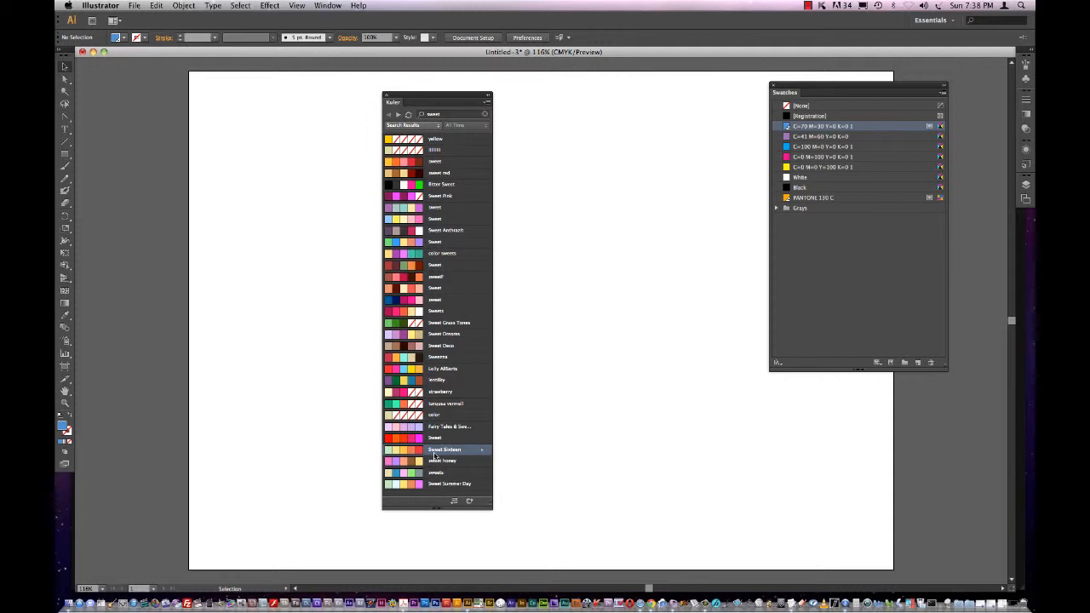
{"action": "left_click", "coordinate": [455, 501]}
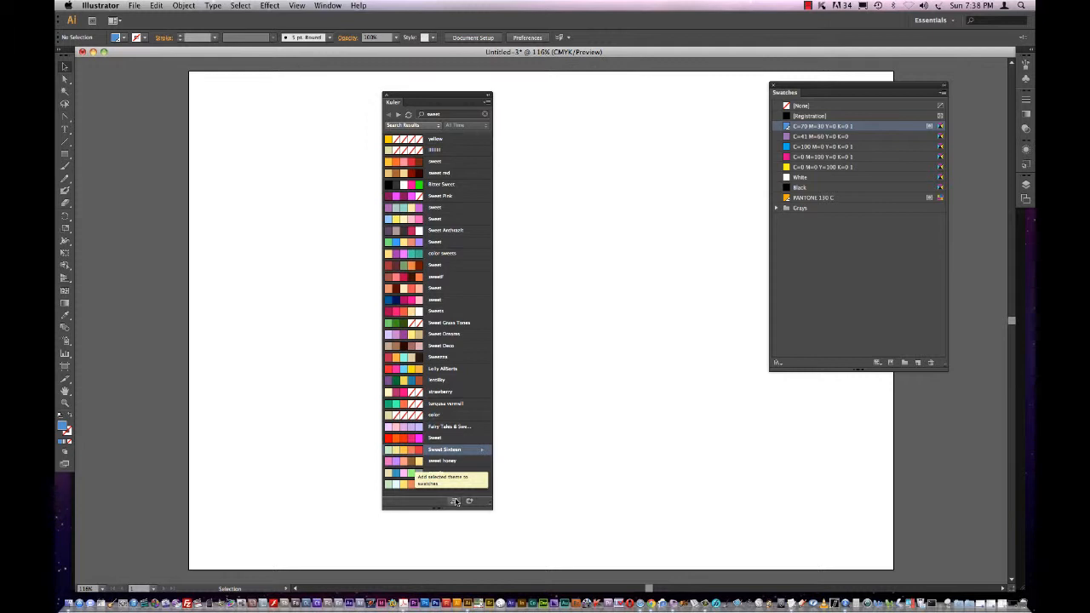
{"action": "left_click", "coordinate": [456, 502]}
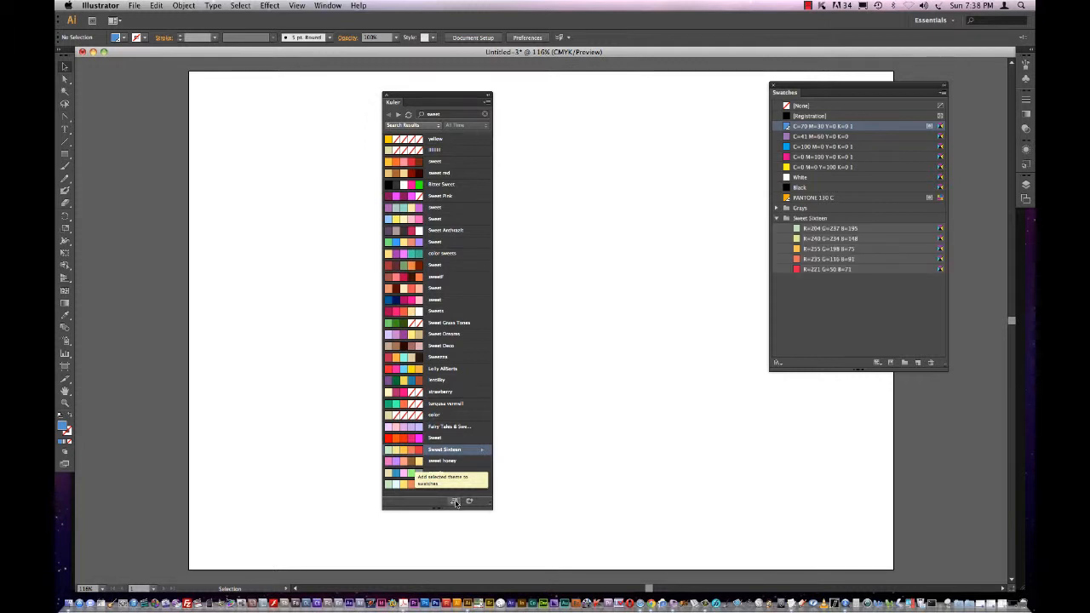
Step: Make the first three Sweet Sixteen swatches global: R=204 G=237 B=195, R=240 G=234 B=148 and R=255 G=198 B=75
{"action": "left_click", "coordinate": [826, 228]}
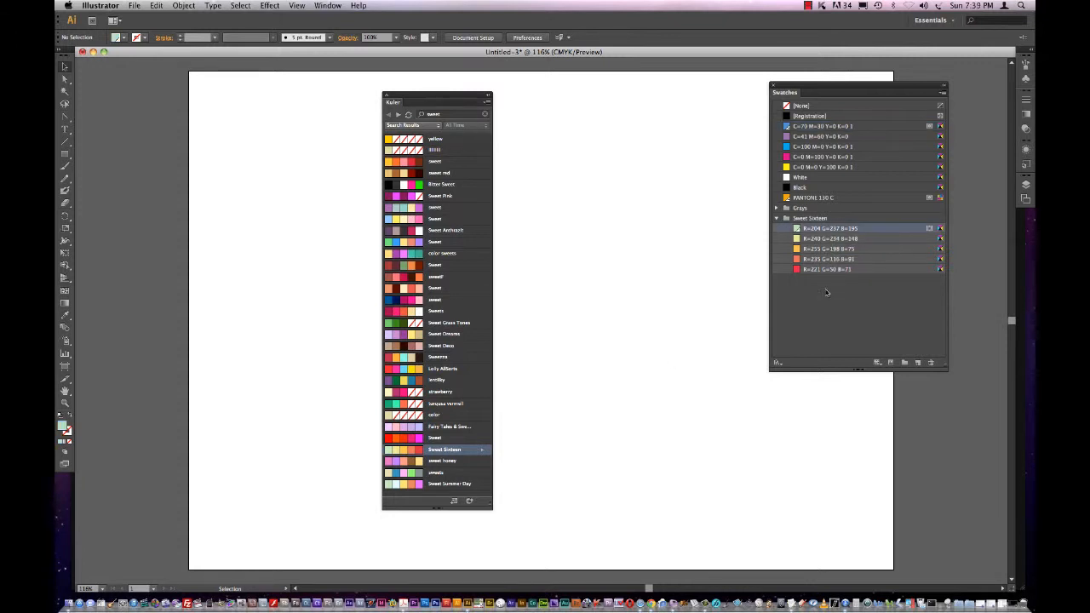
{"action": "left_click", "coordinate": [822, 239]}
{"action": "double_click", "coordinate": [903, 239]}
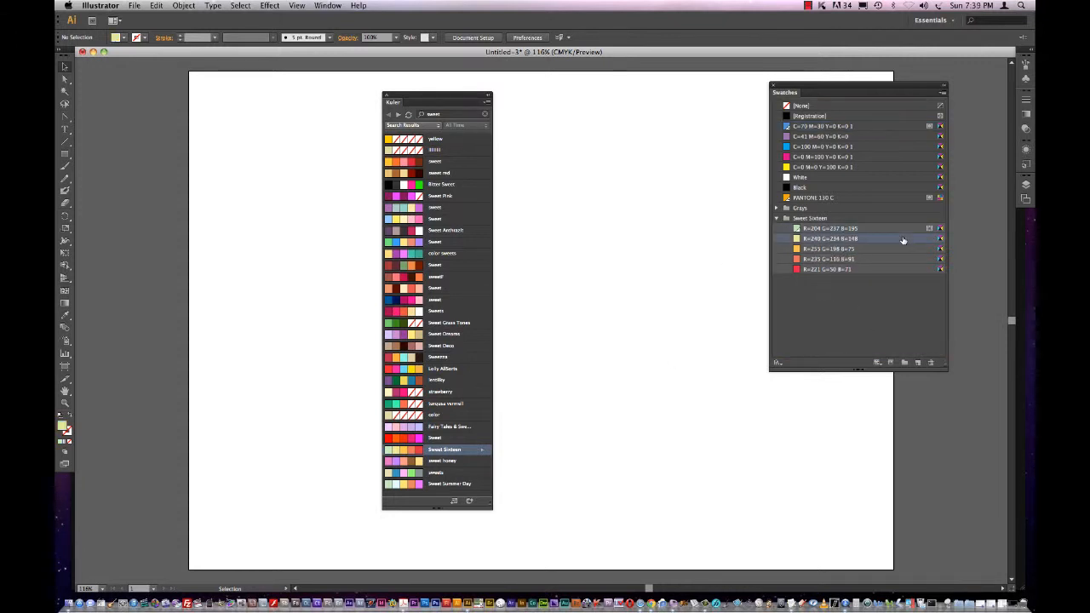
{"action": "left_click", "coordinate": [584, 261]}
{"action": "left_click", "coordinate": [661, 364]}
{"action": "left_click", "coordinate": [882, 250]}
{"action": "double_click", "coordinate": [882, 250]}
{"action": "left_click", "coordinate": [586, 264]}
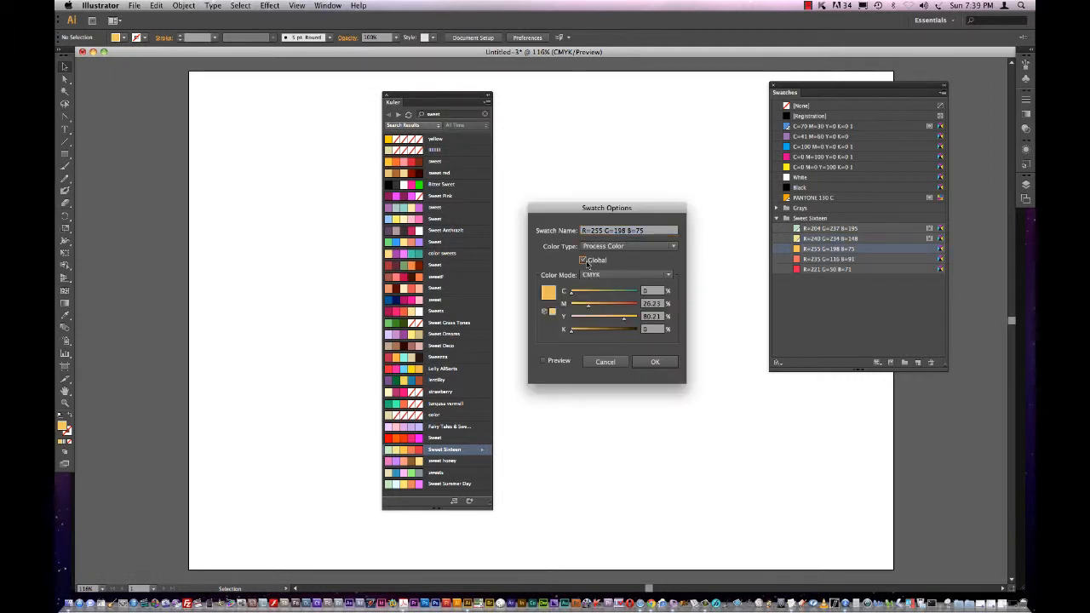
{"action": "left_click", "coordinate": [661, 364]}
Step: Make the last two Sweet Sixteen swatches, R=235 G=116 B=91 and R=221 G=50 B=71, global process colors
{"action": "double_click", "coordinate": [888, 259]}
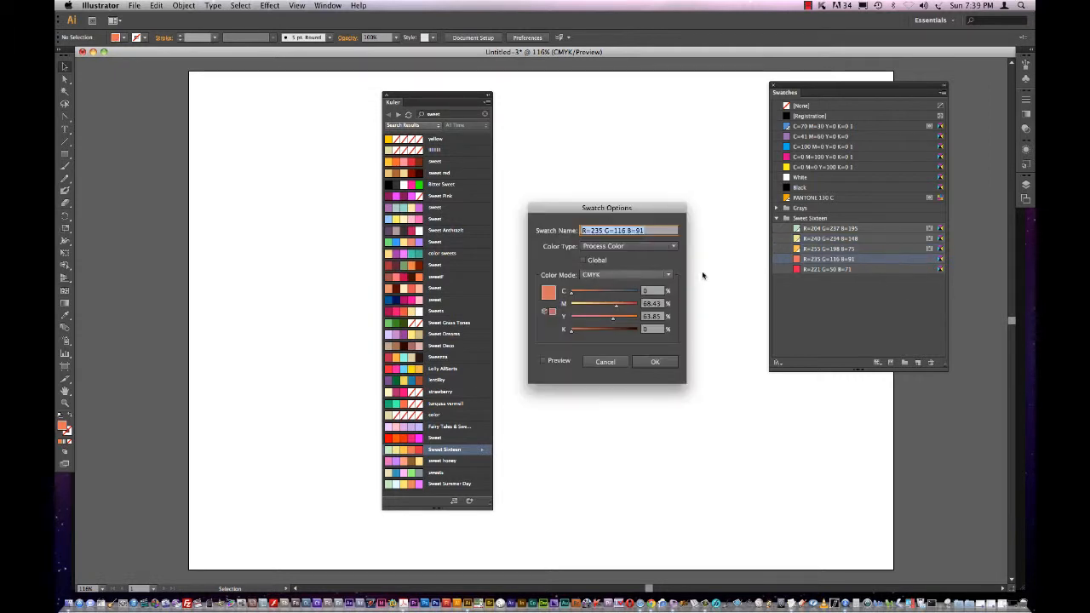
{"action": "left_click", "coordinate": [585, 261]}
{"action": "left_click", "coordinate": [661, 364]}
{"action": "double_click", "coordinate": [880, 269]}
{"action": "left_click", "coordinate": [584, 260]}
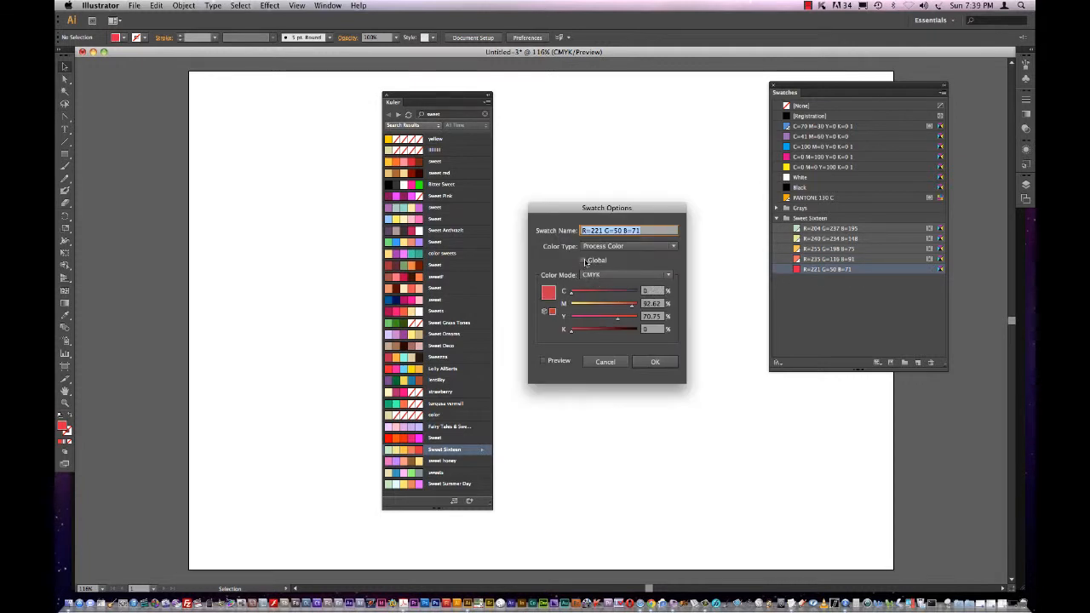
{"action": "left_click", "coordinate": [657, 364]}
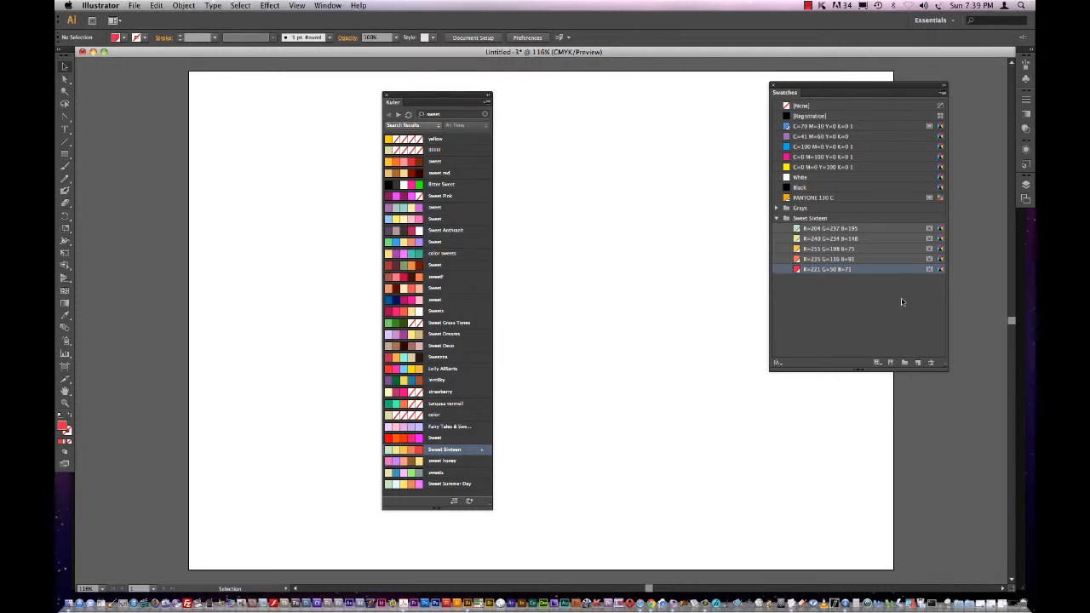
Step: Open the Sweet Sixteen group in Edit Colors and rotate its linked colors until the base color reads about H 184.1°, S 15.13%, B 87.45%
{"action": "left_click", "coordinate": [814, 219]}
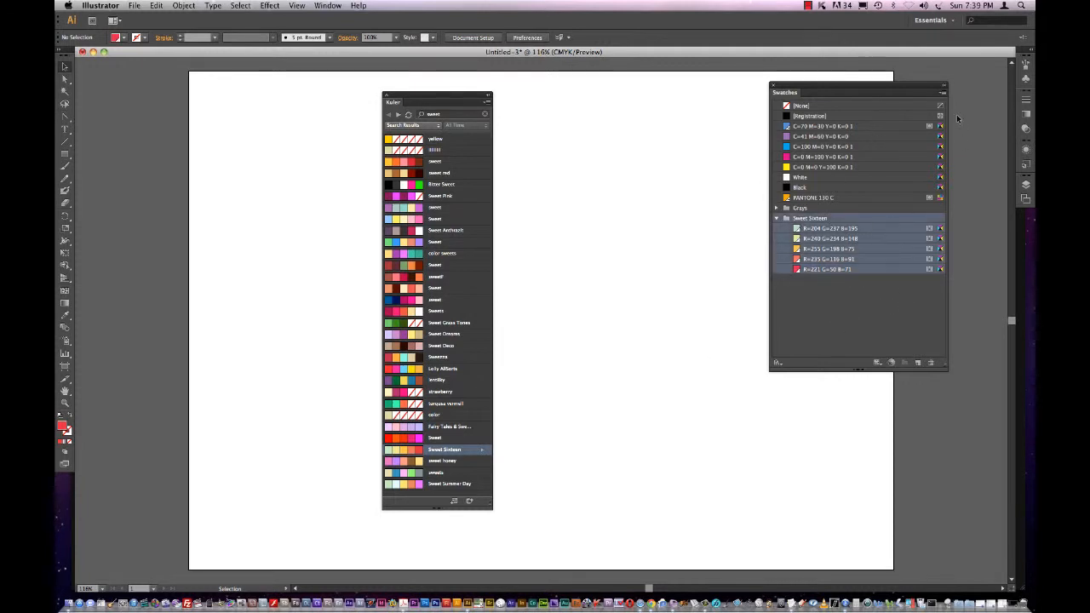
{"action": "left_click", "coordinate": [891, 363]}
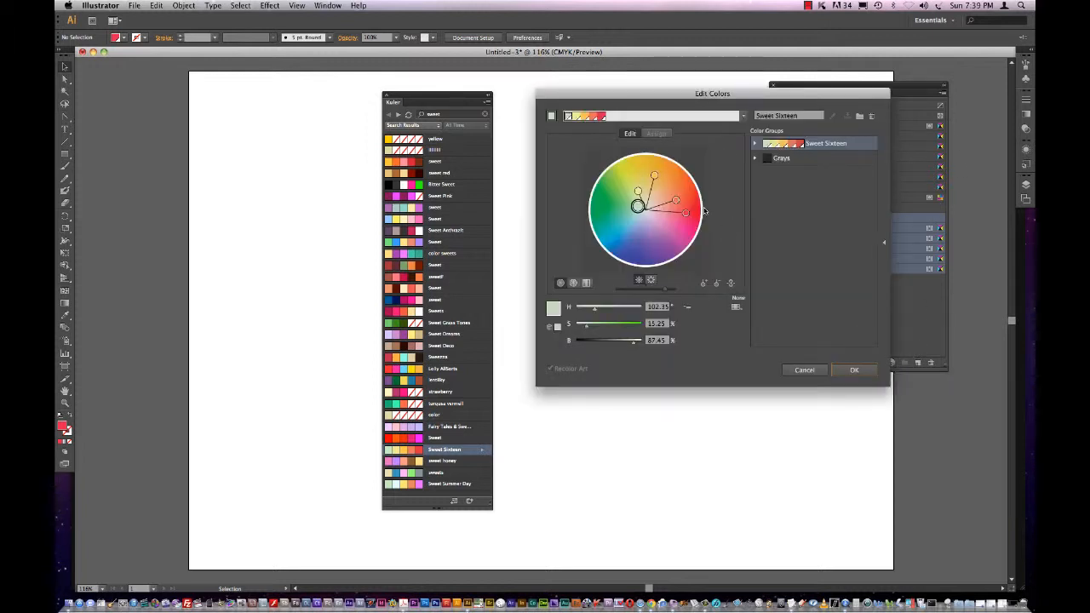
{"action": "left_click_drag", "start_coordinate": [628, 212], "coordinate": [604, 204]}
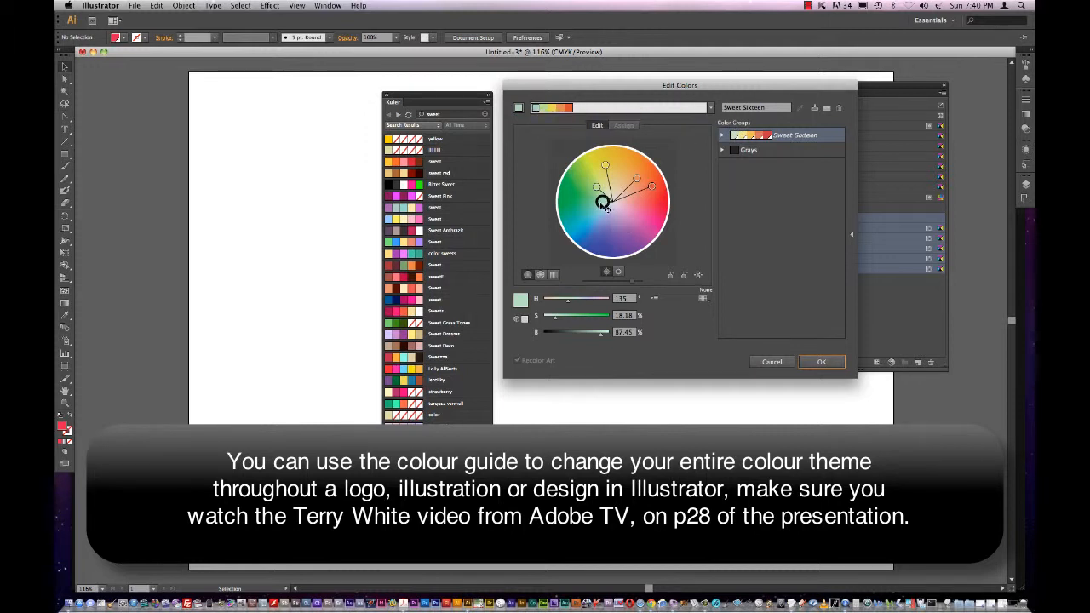
{"action": "left_click_drag", "start_coordinate": [602, 202], "coordinate": [610, 209]}
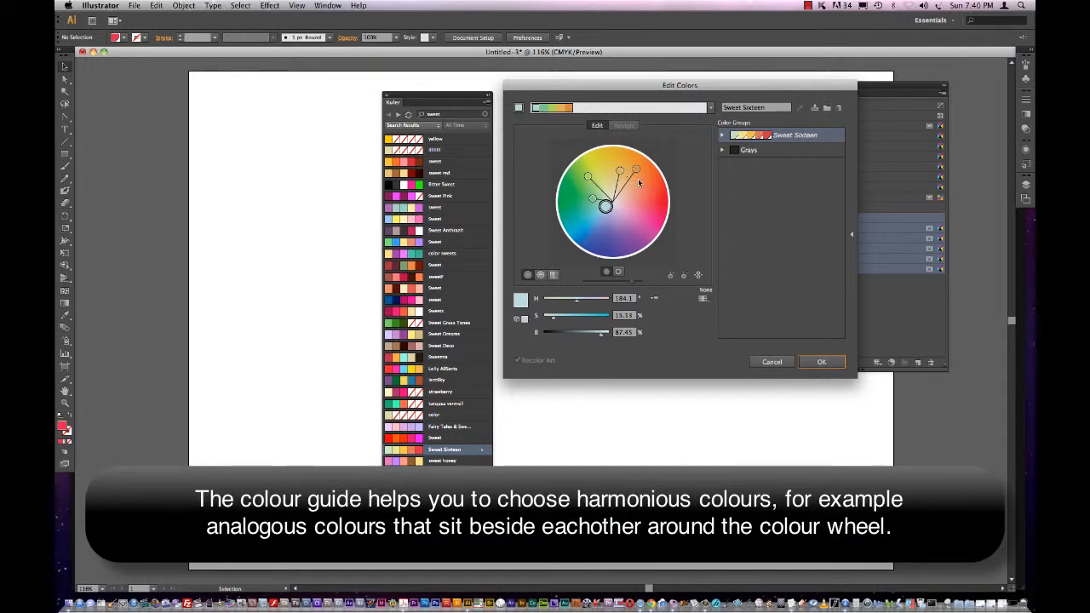
Step: Save the edited harmony as a new color group in the swatches, and lengthen the Swatches panel
{"action": "left_click", "coordinate": [827, 112]}
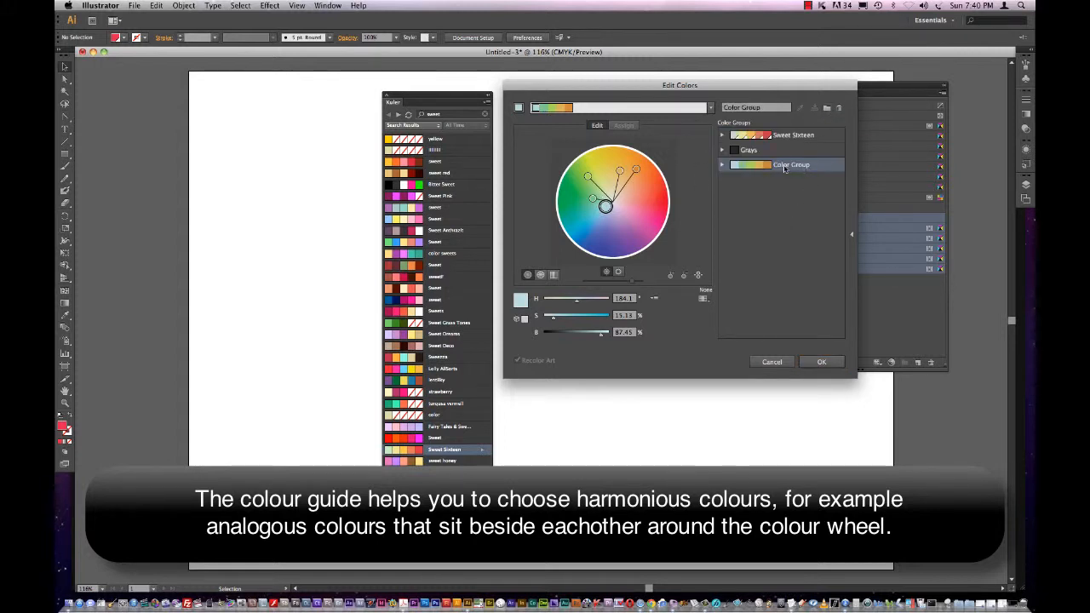
{"action": "left_click", "coordinate": [822, 362]}
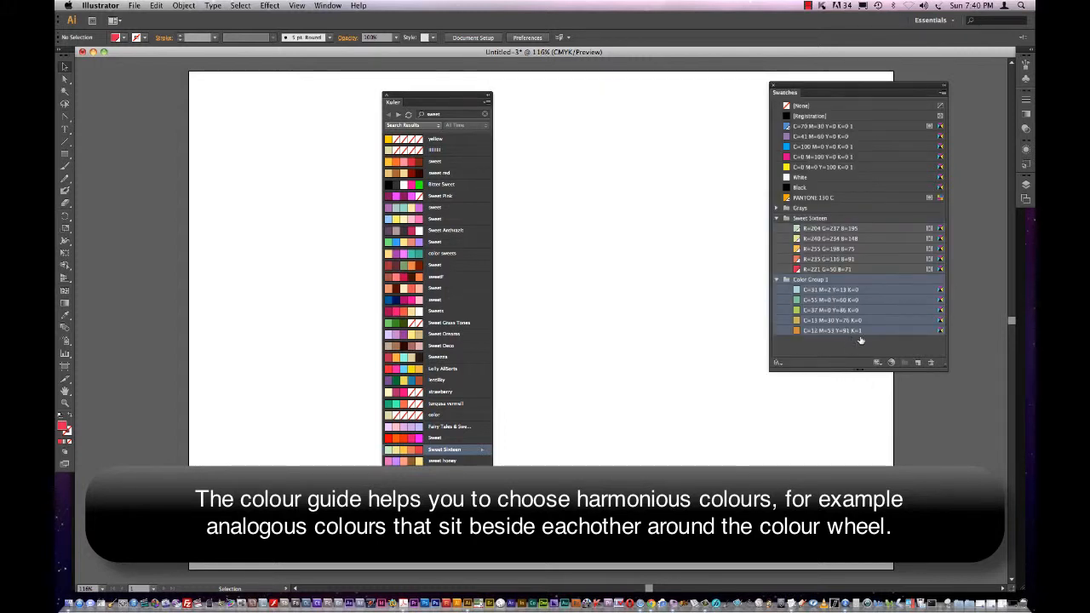
{"action": "left_click_drag", "start_coordinate": [938, 368], "coordinate": [943, 451]}
{"action": "left_click", "coordinate": [822, 290]}
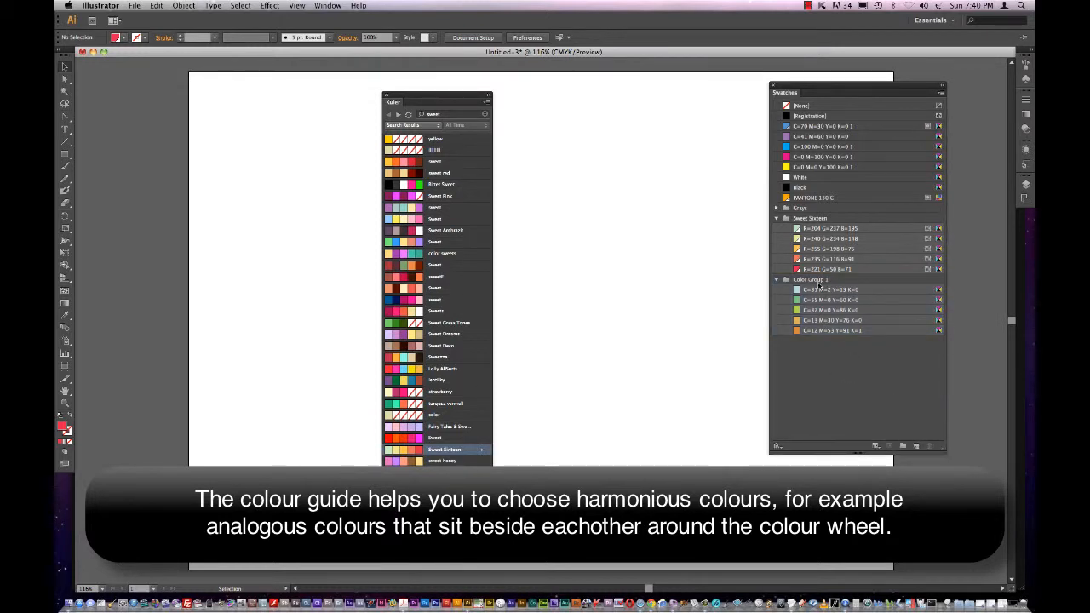